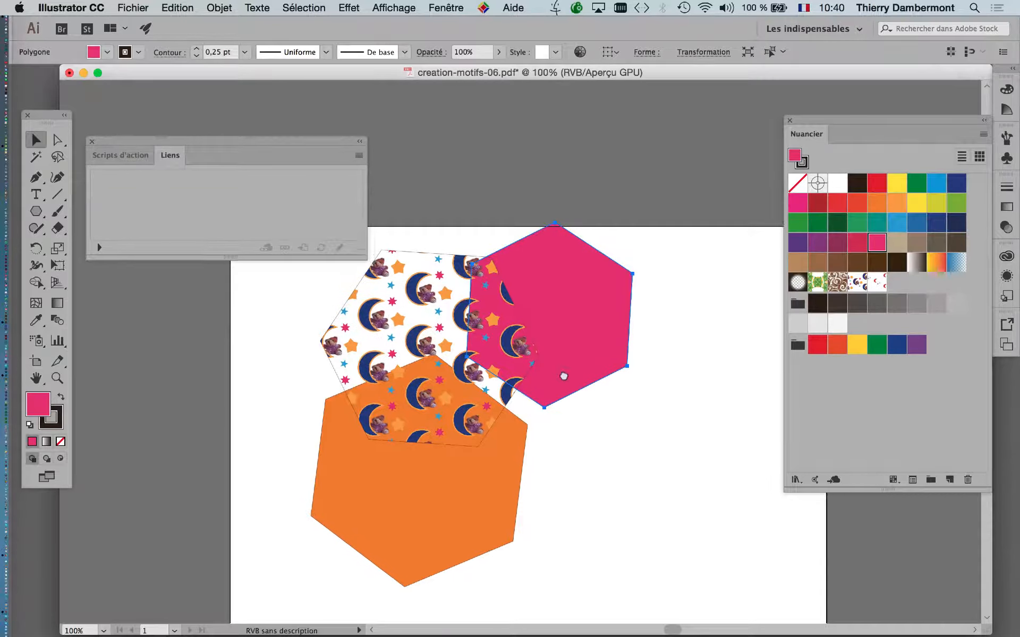
Move the pink hexagon slightly up and extend the artboard's top edge above it, to a height of about 254.45 mm
drag(615, 357, 605, 321)
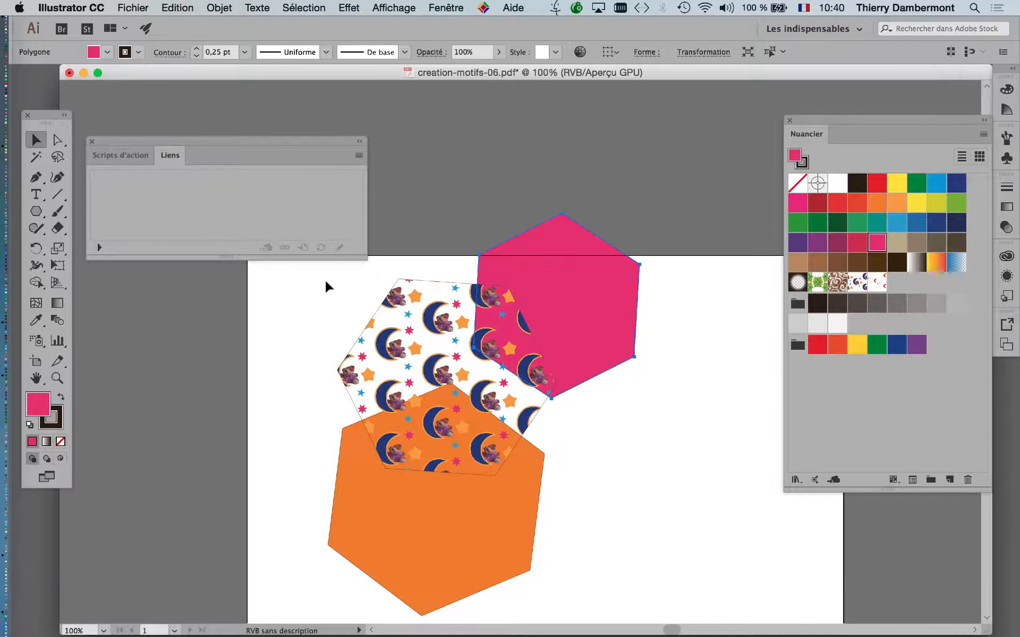
drag(326, 283, 616, 480)
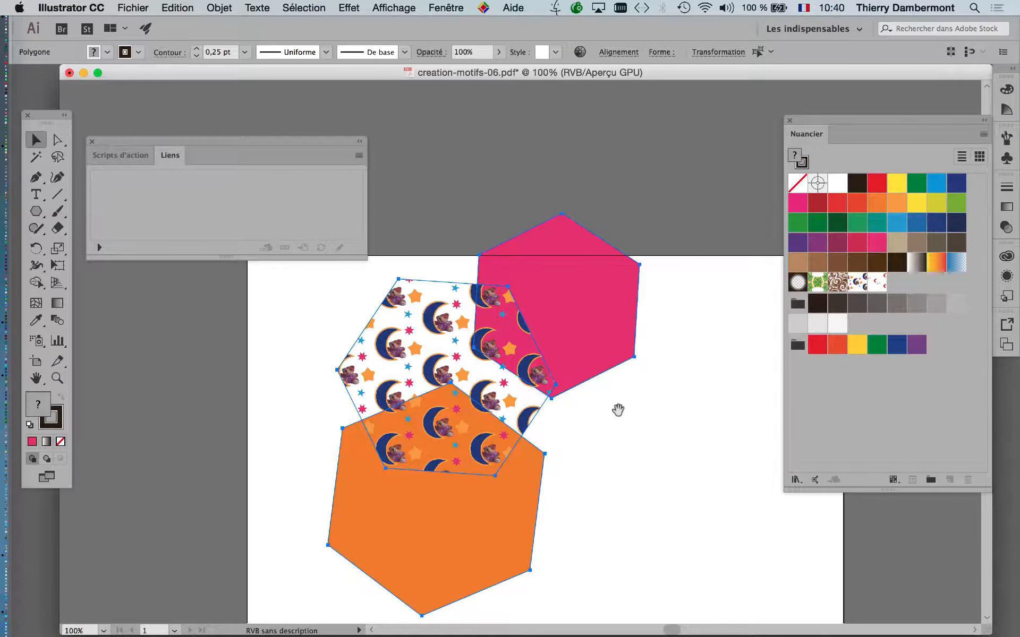
click(37, 364)
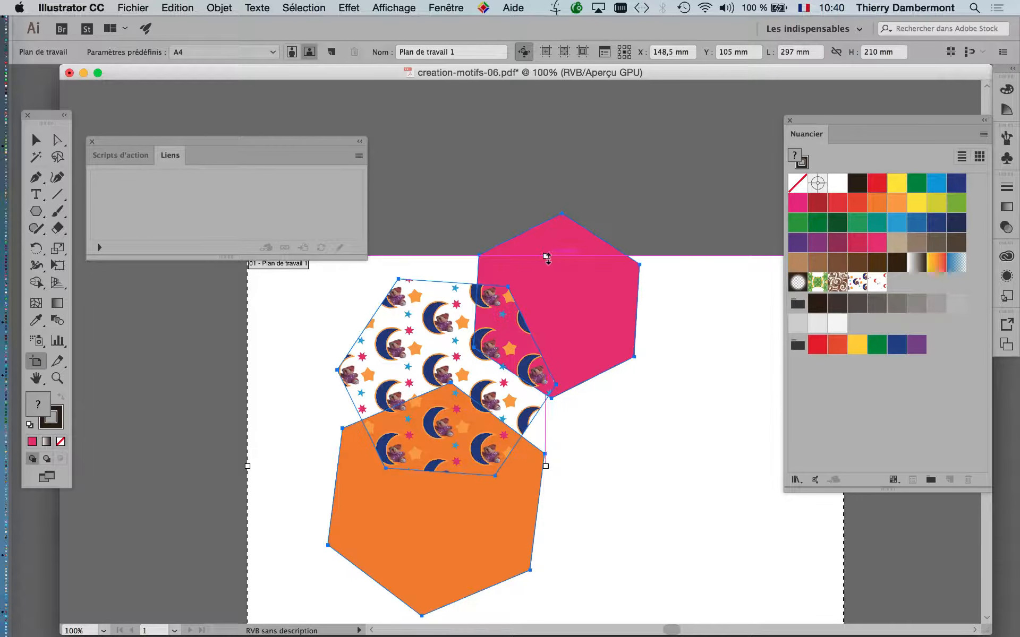
drag(546, 257, 546, 166)
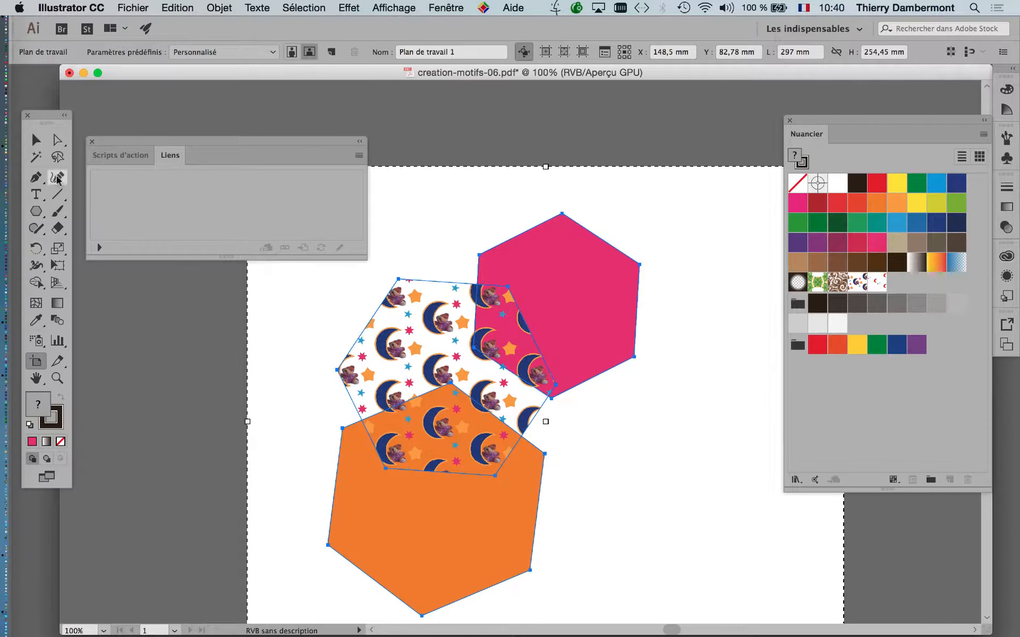
click(37, 140)
click(157, 330)
Select the hexagon filled with the moon-and-bear pattern and move the Links panel clear of it
scroll(477, 385, up, 1)
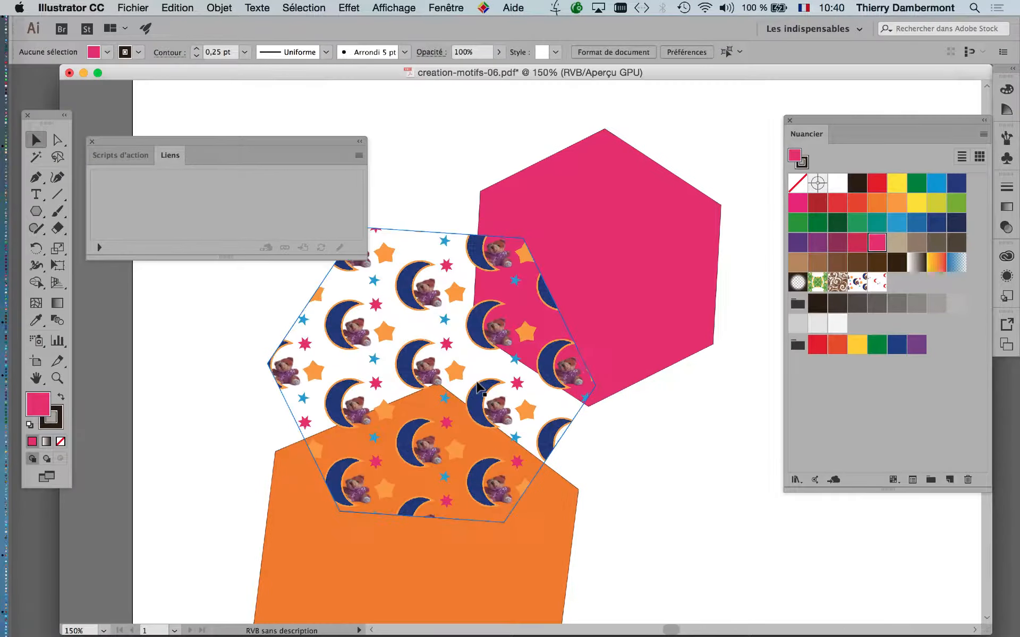
scroll(477, 385, up, 3)
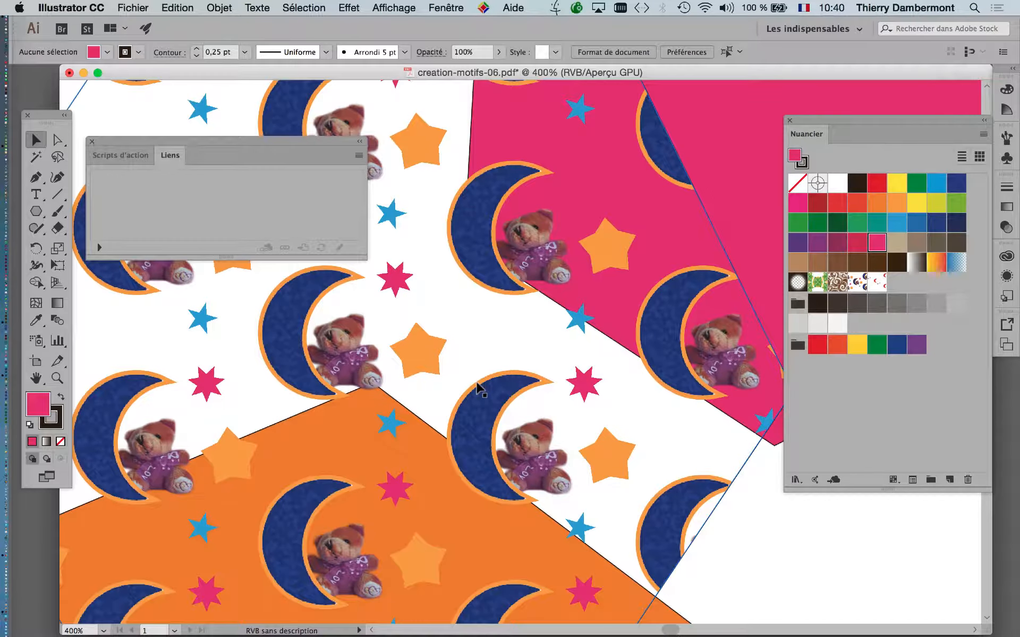
scroll(477, 385, down, 3)
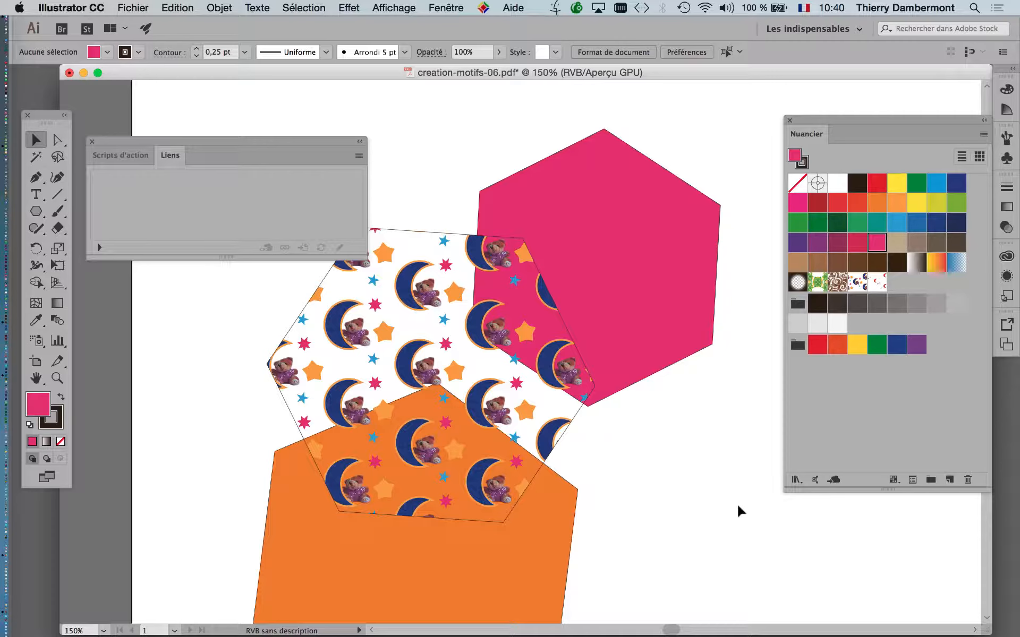
click(408, 318)
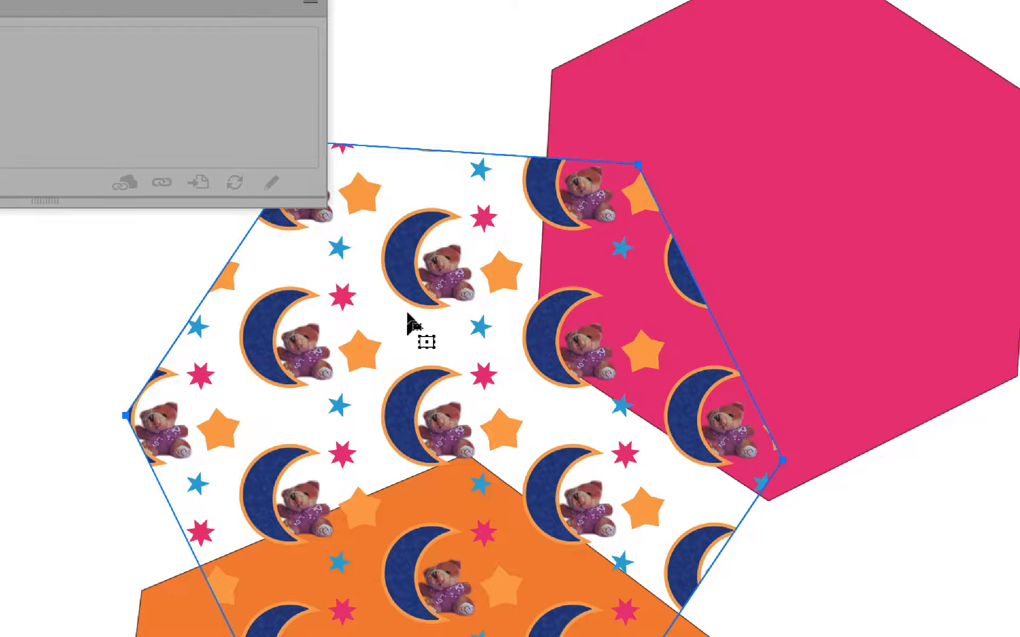
key(a)
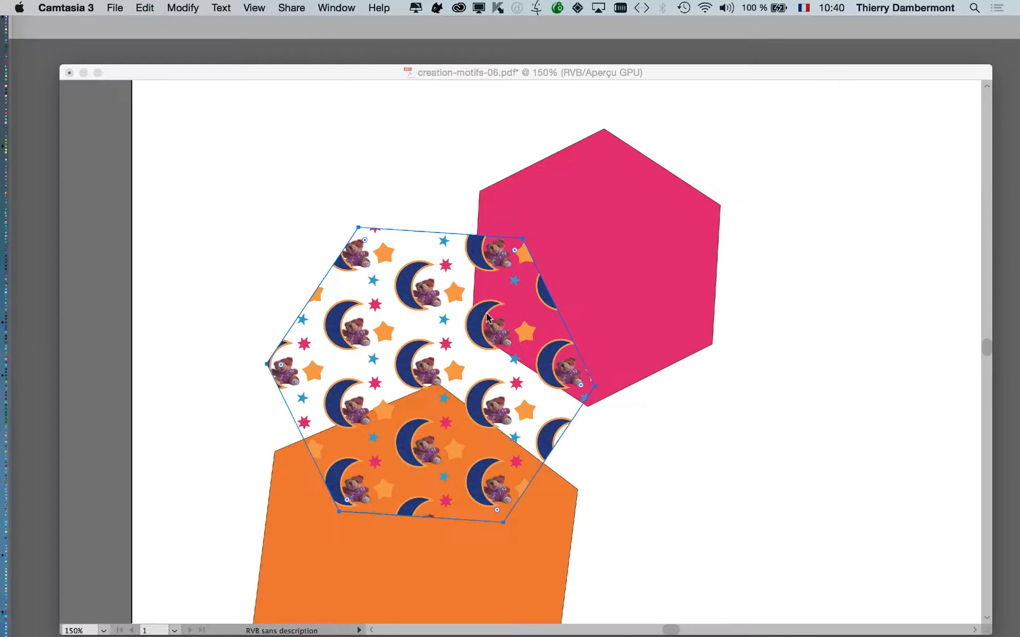
click(398, 202)
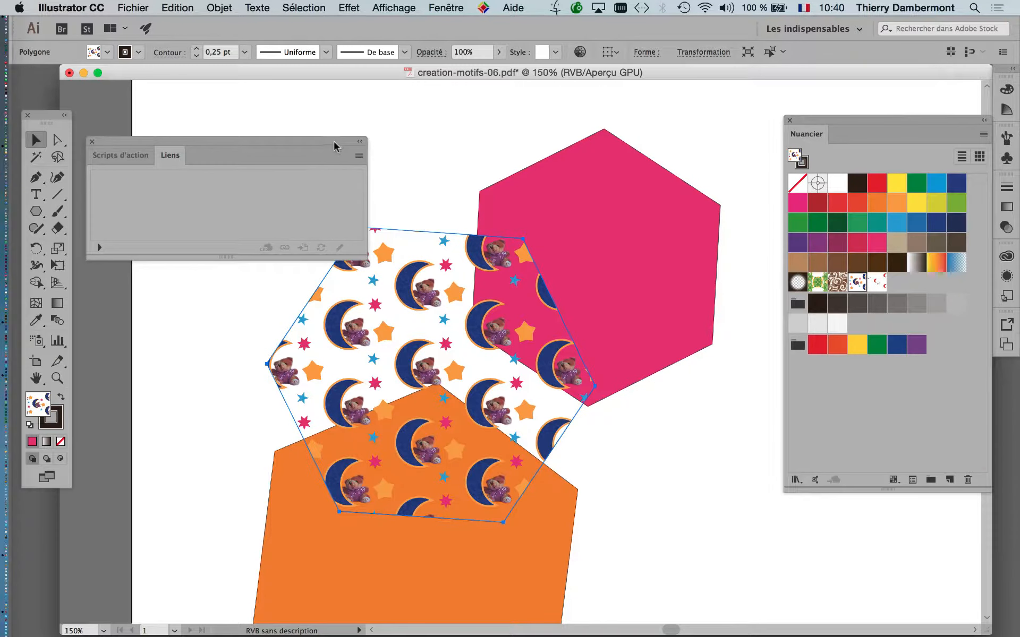
drag(334, 143, 334, 100)
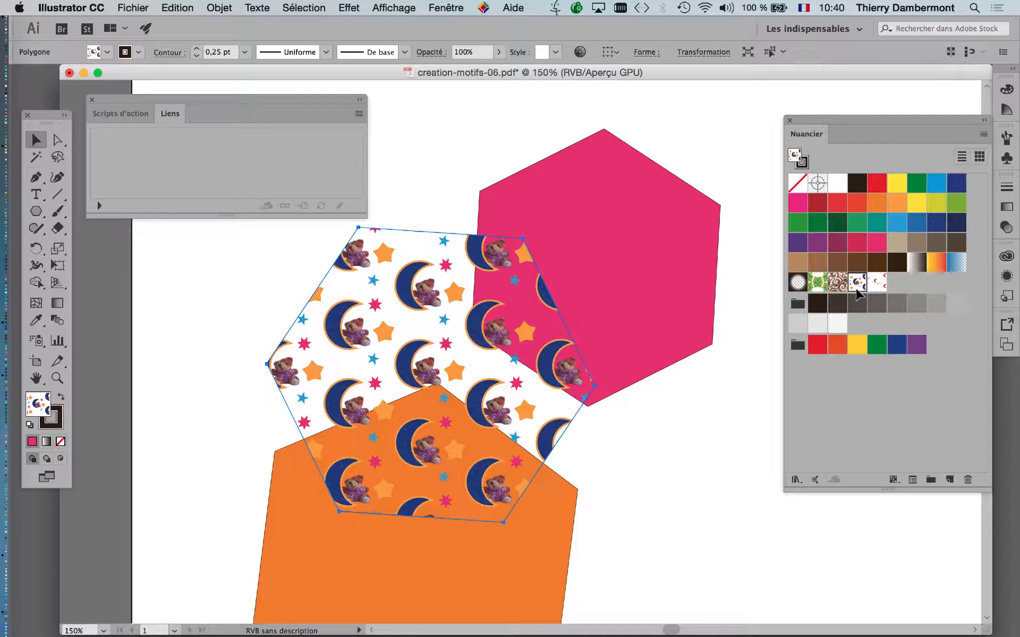
Open the moon-and-bear pattern swatch for editing to inspect its linked images, and leave pattern editing
double_click(858, 283)
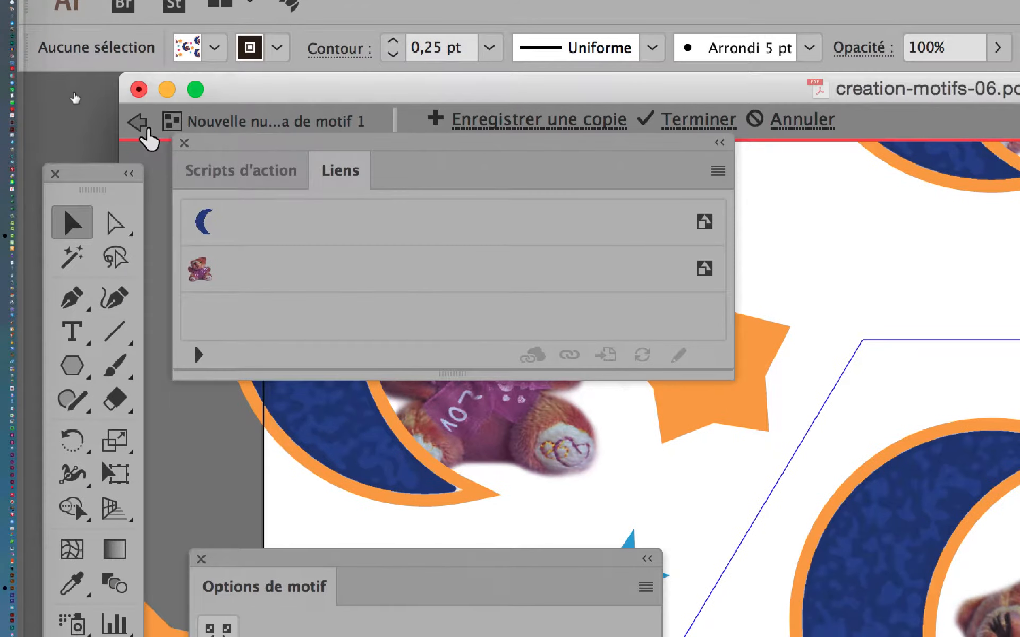
click(139, 128)
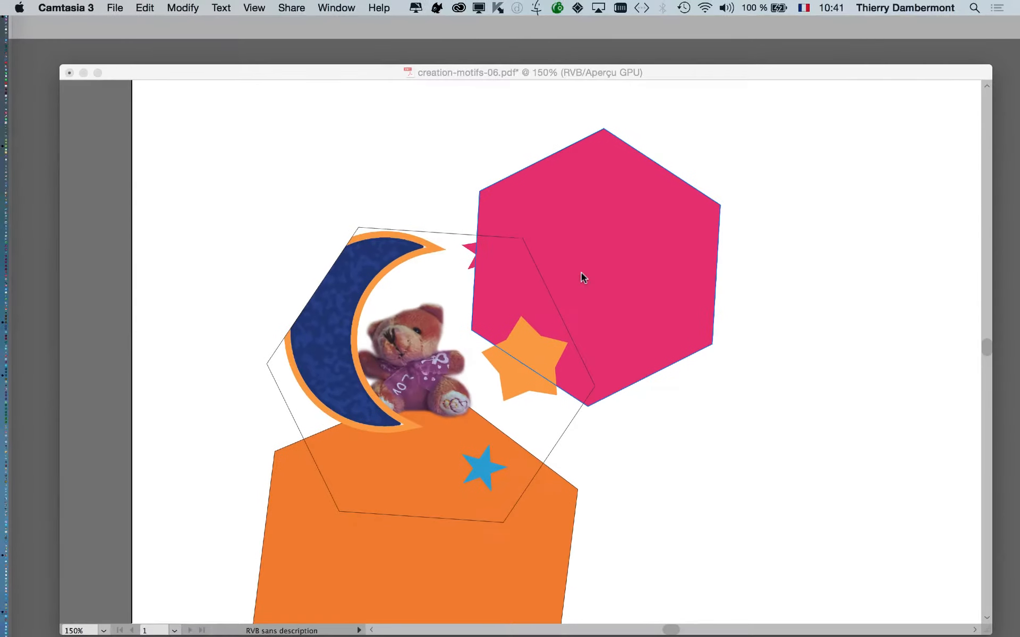
click(454, 134)
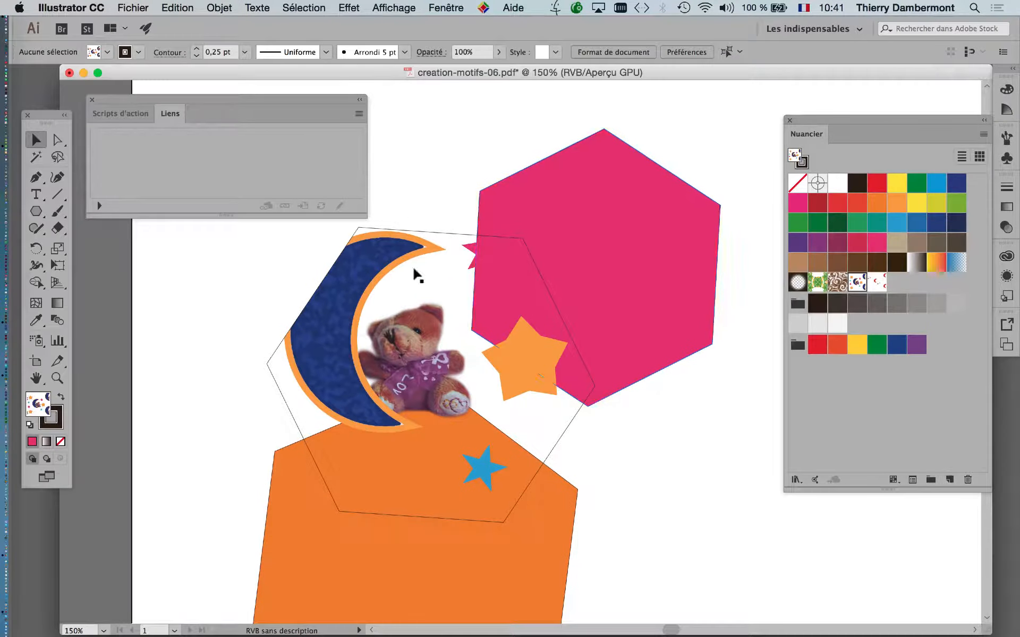
Scale only the patterned hexagon's pattern uniformly to 25%, with object transformation turned off
click(488, 318)
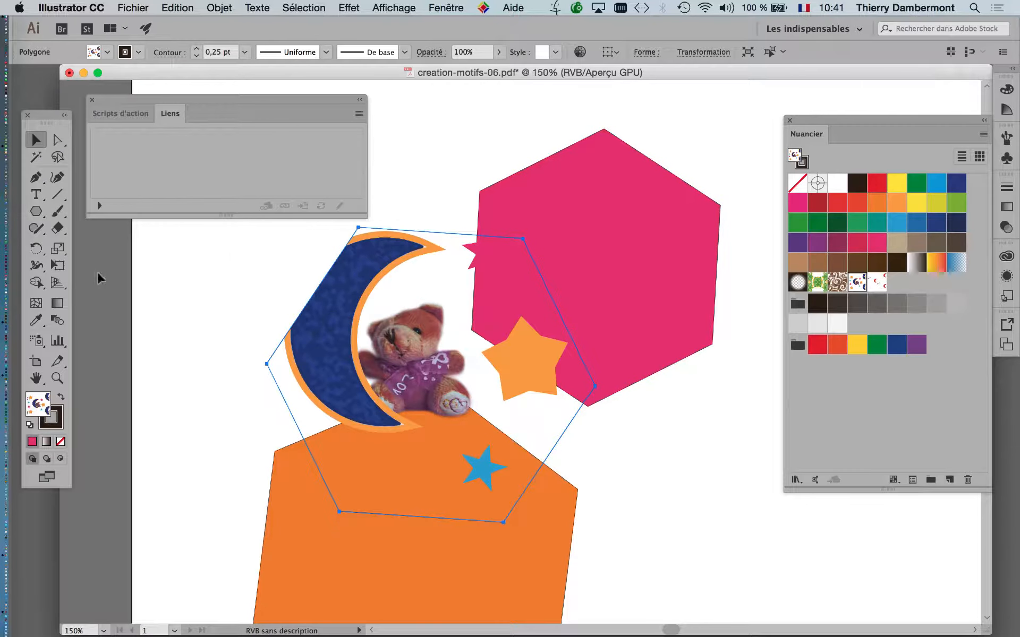
double_click(57, 249)
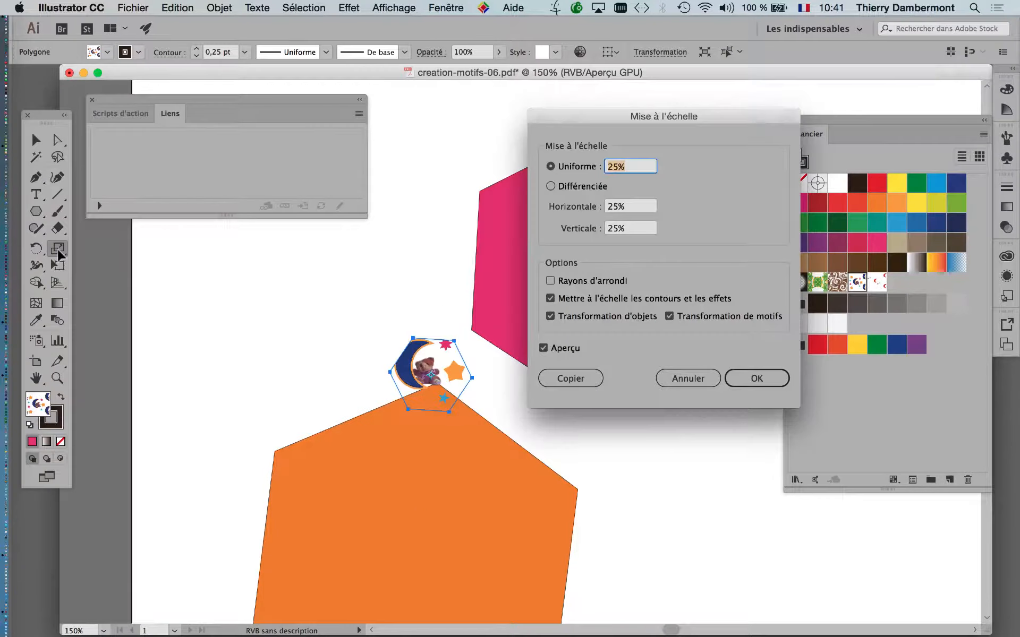
click(603, 317)
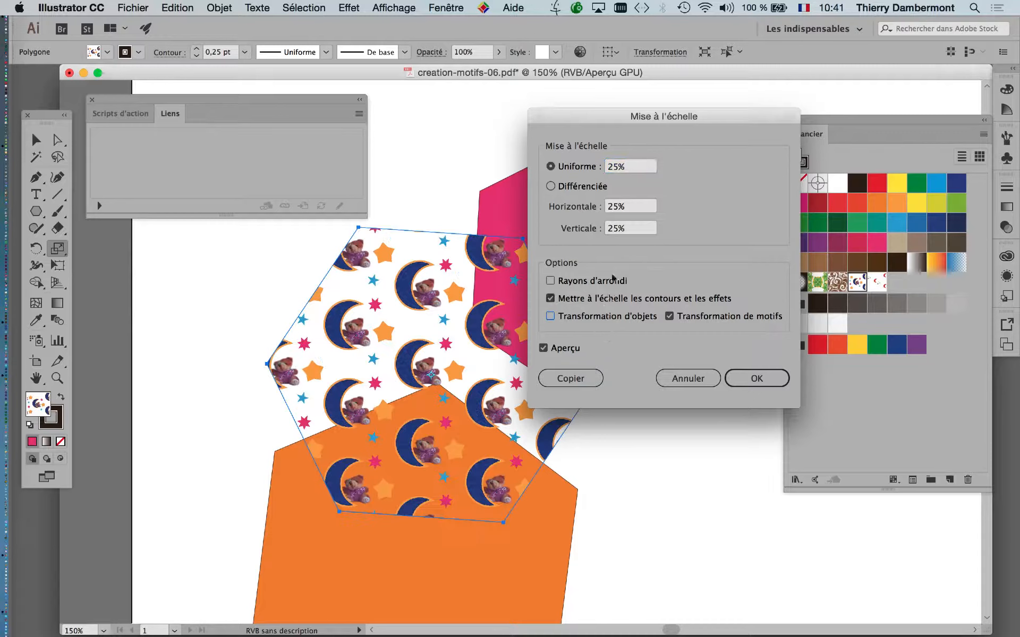
click(773, 378)
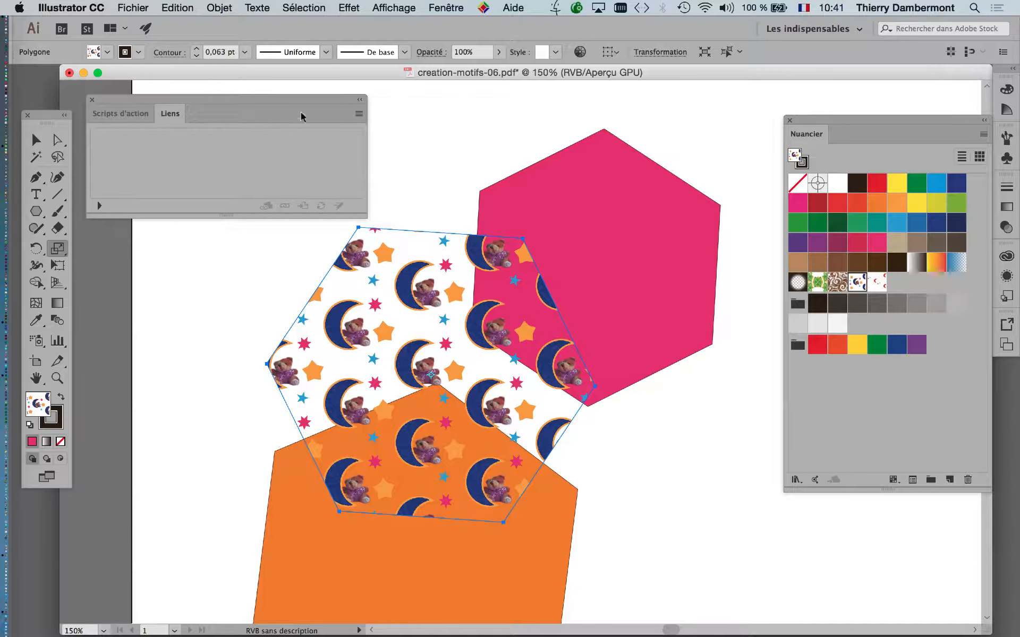
Return to the Selection tool and move the Links panel and the toolbox farther away from the artwork
drag(301, 116, 245, 116)
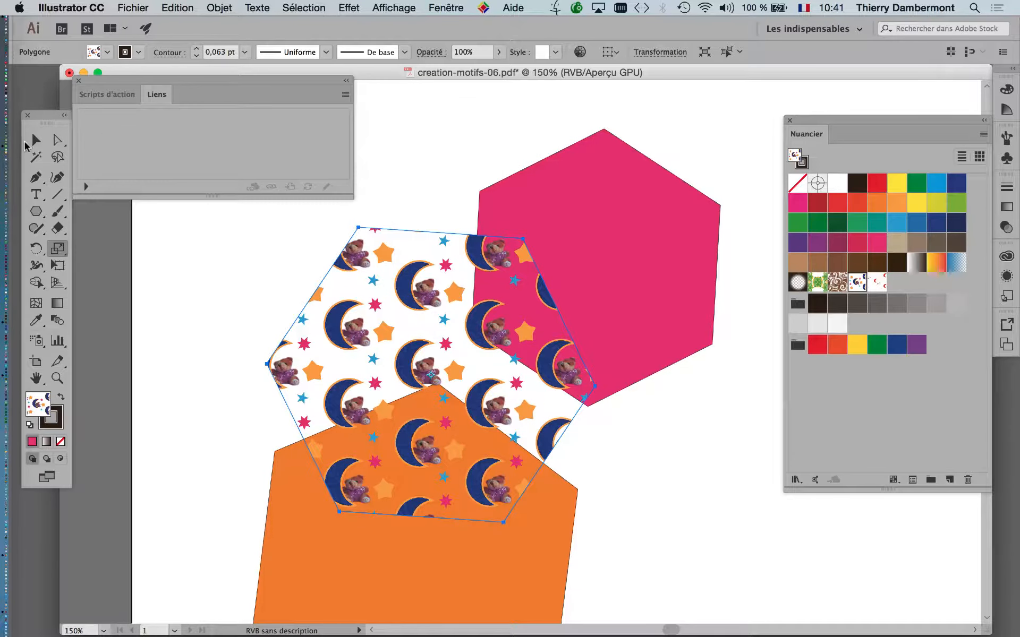
click(35, 141)
drag(53, 118, 37, 154)
Display the Appearance (Aspect) panel, place it close to the patterned hexagon and enlarge it to make room for more attributes
click(462, 8)
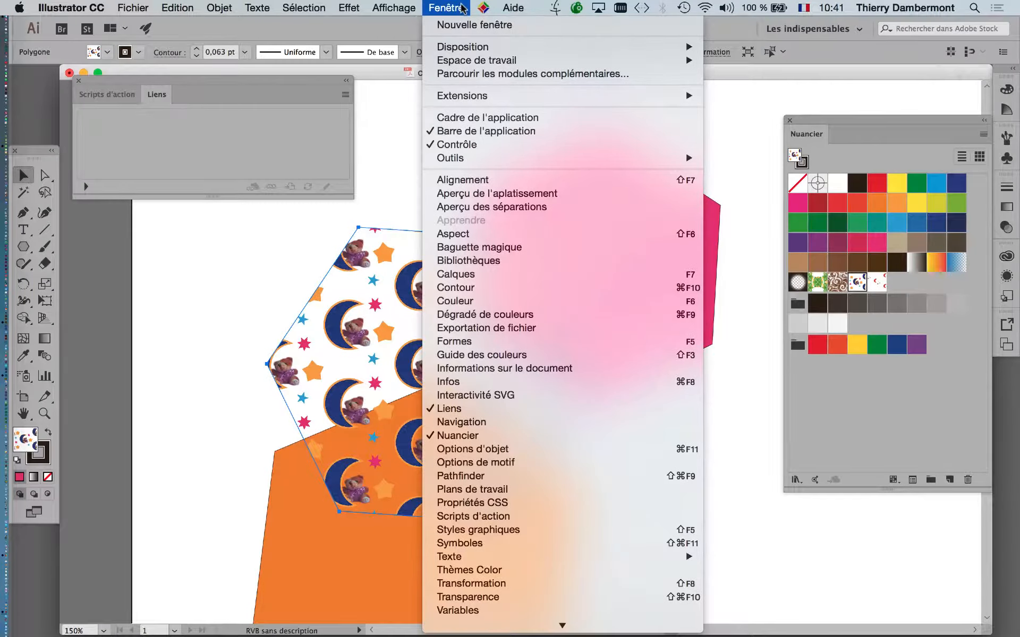
click(502, 234)
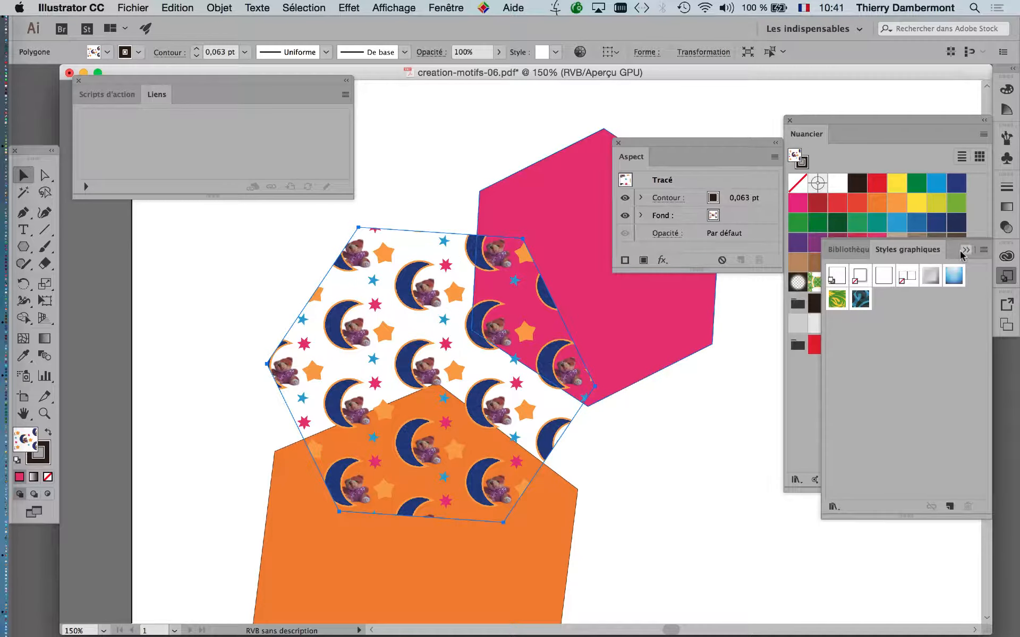
click(683, 158)
drag(662, 145, 620, 113)
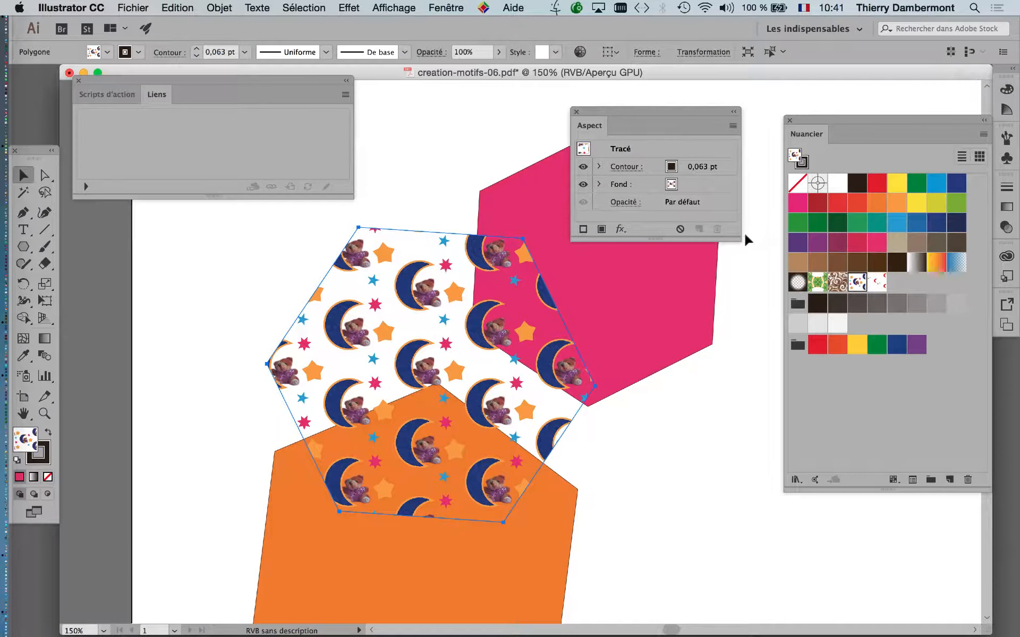
drag(736, 236, 748, 292)
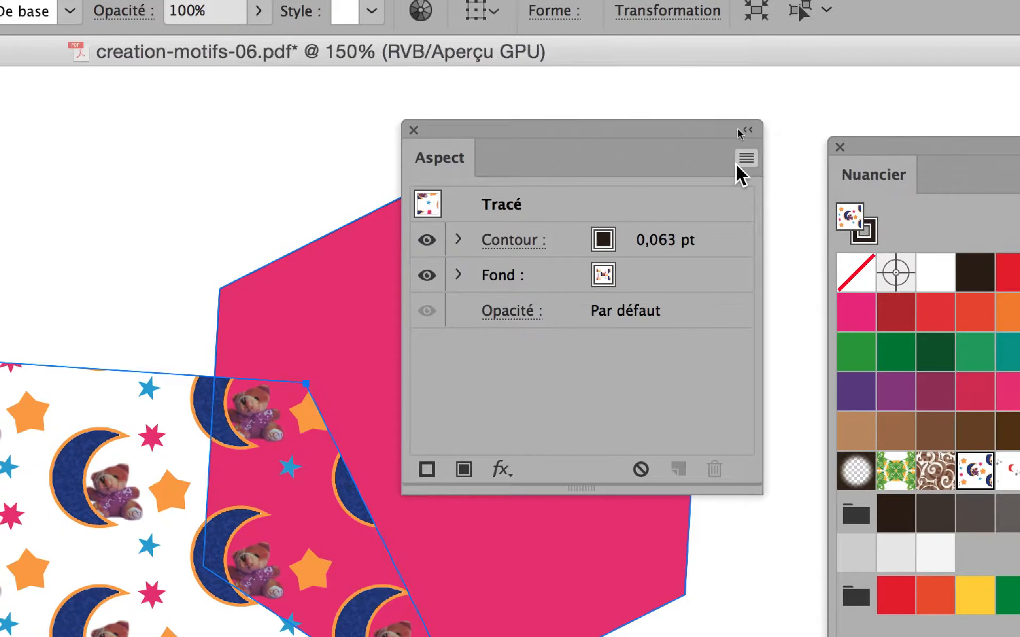
Add a new fill to the patterned hexagon and place it beneath the existing pattern fill
click(745, 158)
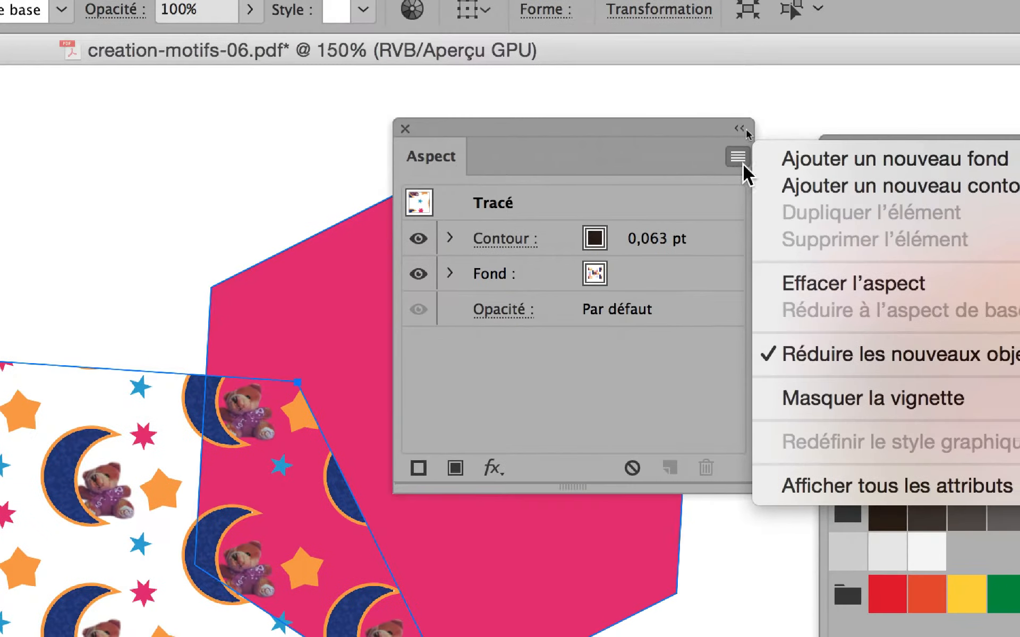
click(771, 160)
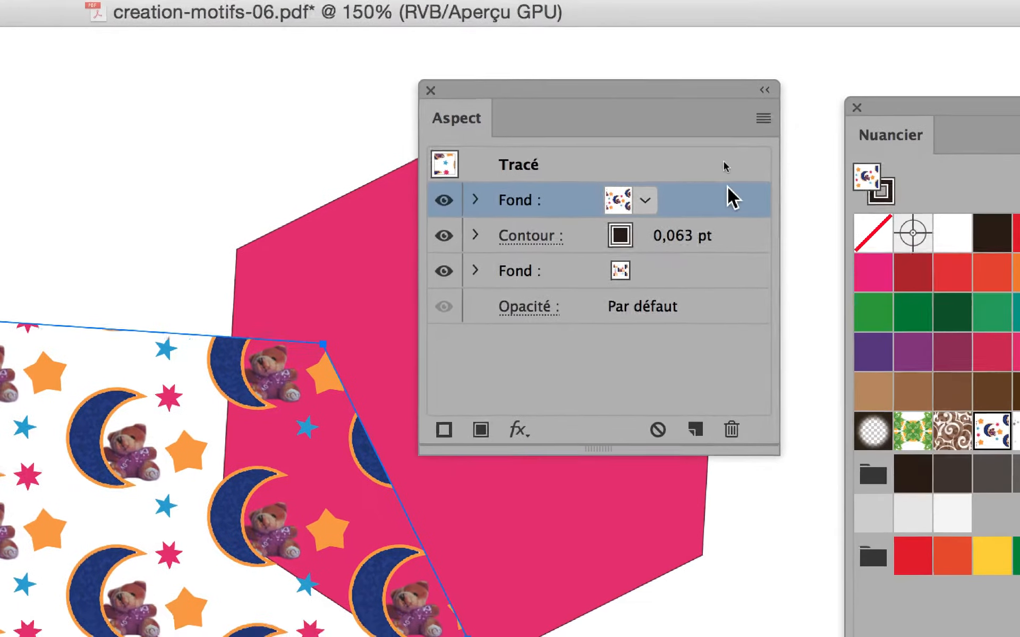
drag(687, 230, 684, 301)
drag(725, 219, 726, 227)
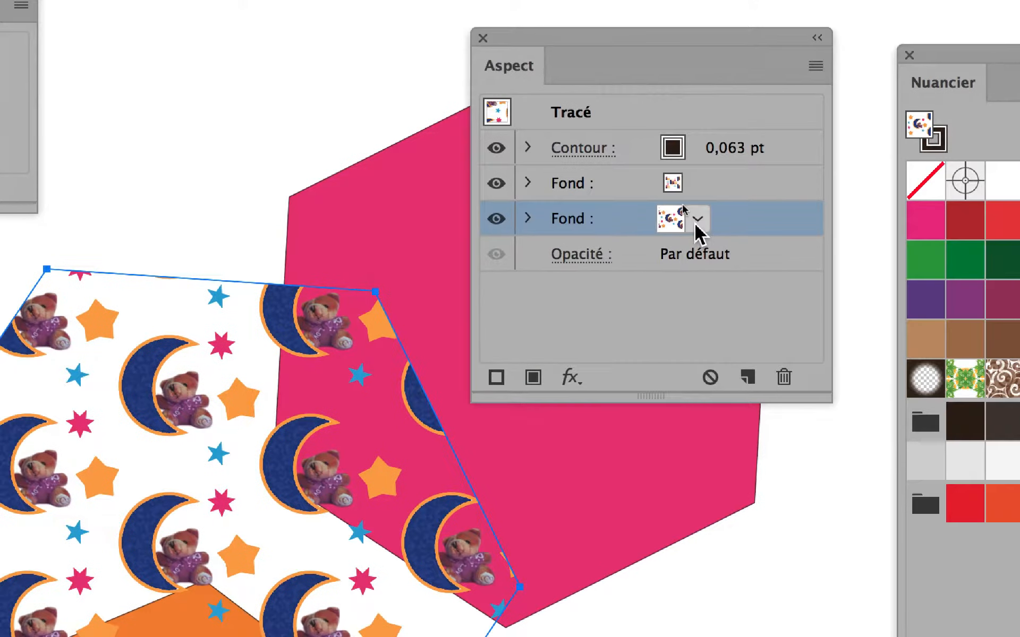
Try solid swatches on the hexagon's lower fill, including pink and tan, ending with dark brown
click(666, 217)
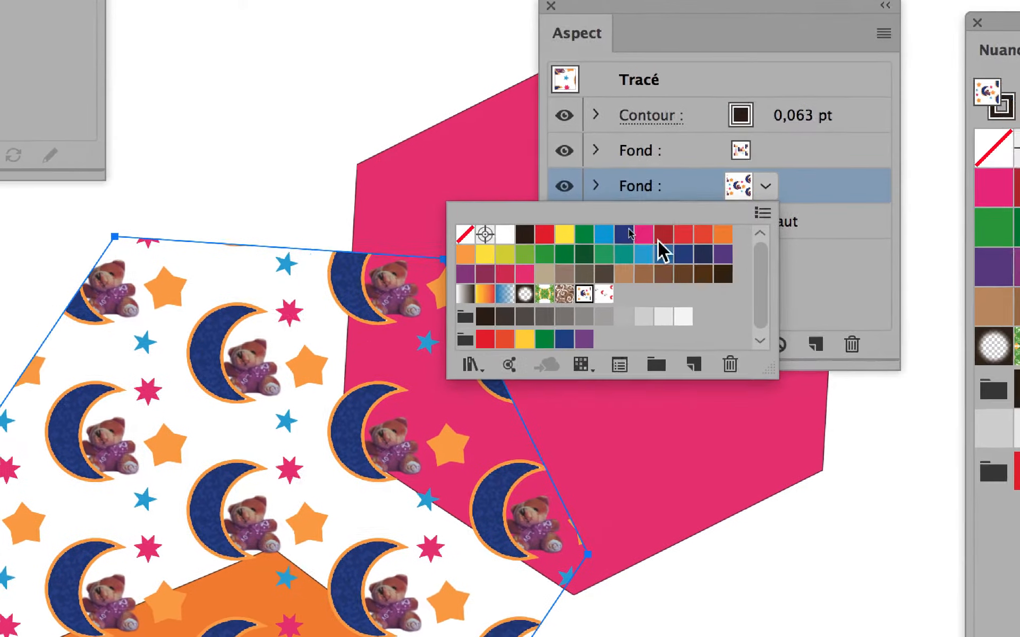
click(613, 236)
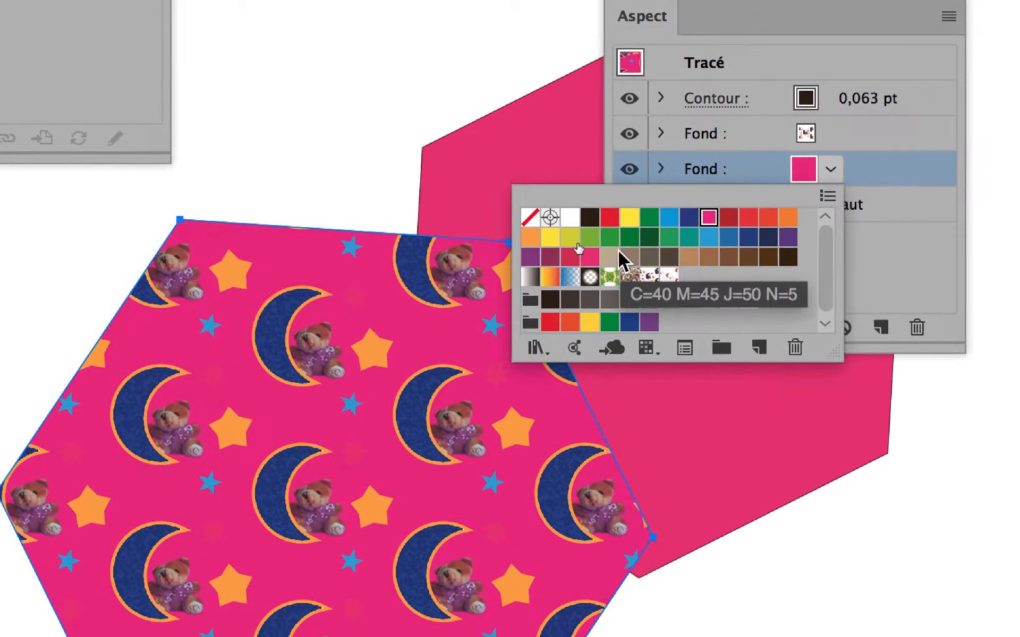
click(590, 272)
click(630, 272)
click(642, 254)
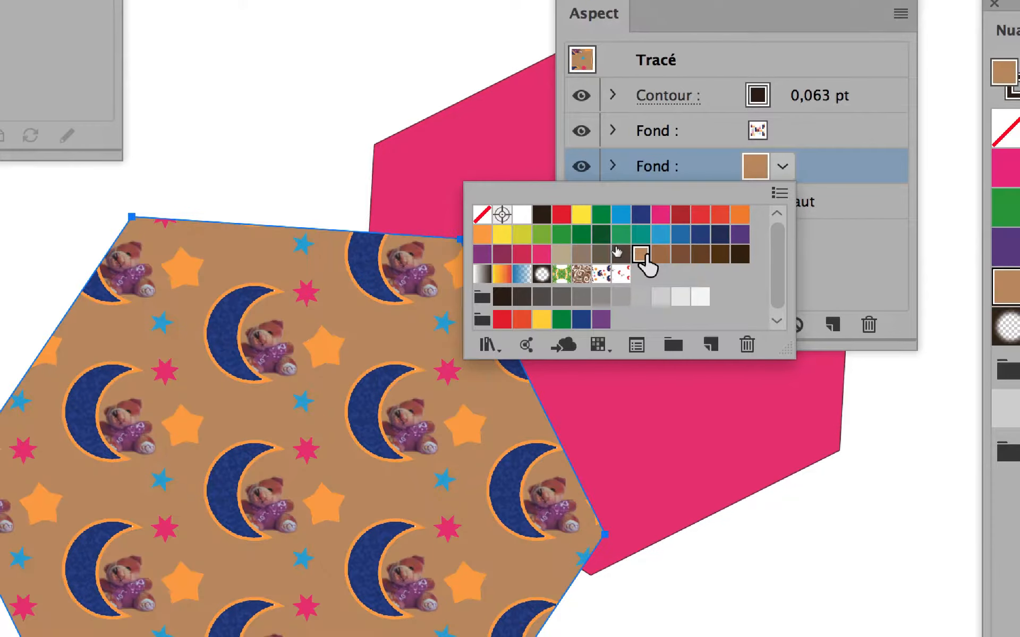
click(702, 254)
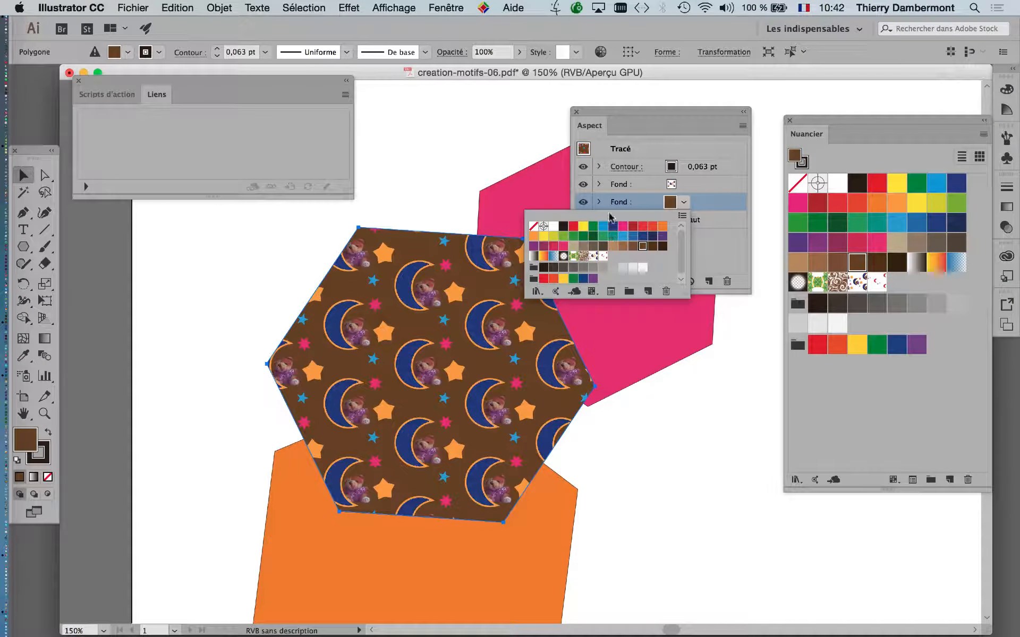
click(608, 118)
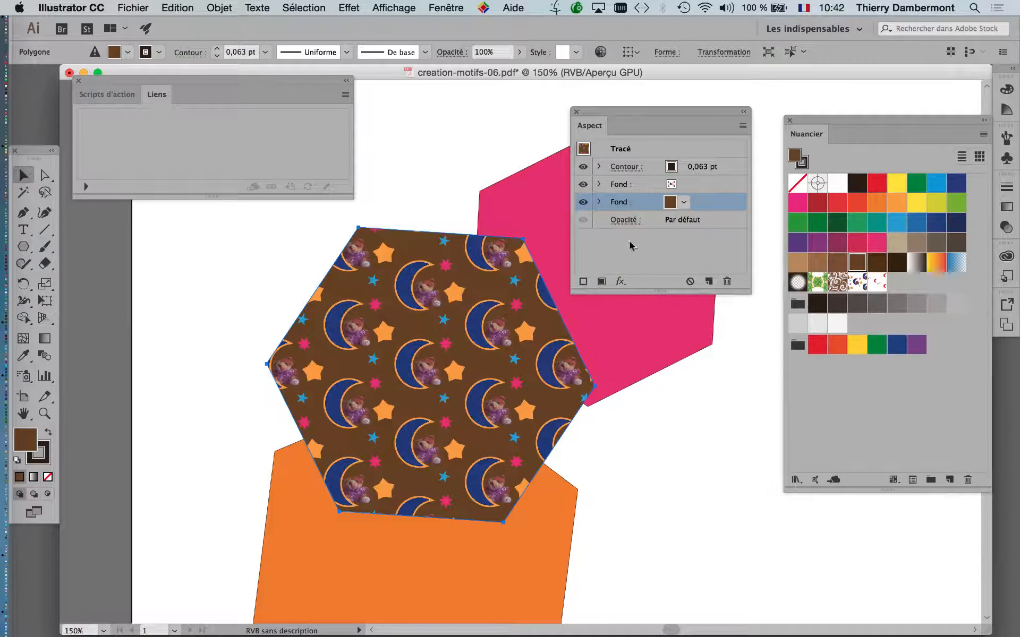
Load the "Combinaisons de couleurs" gradient library and apply its pastel pink, yellow and blue striped gradient to the lower fill
click(684, 202)
click(536, 291)
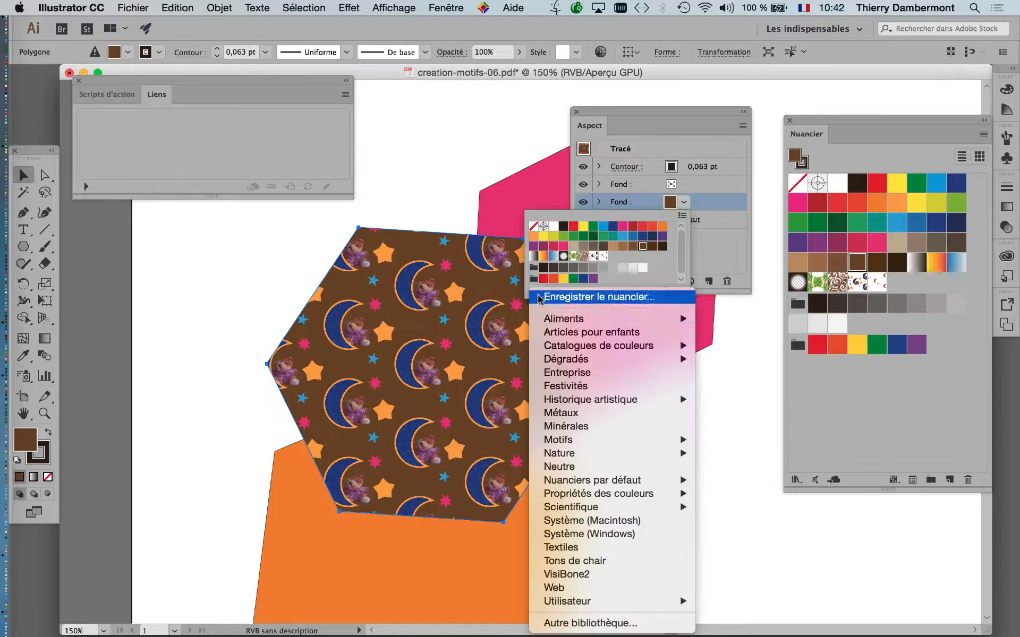
mouse_move(664, 359)
click(746, 380)
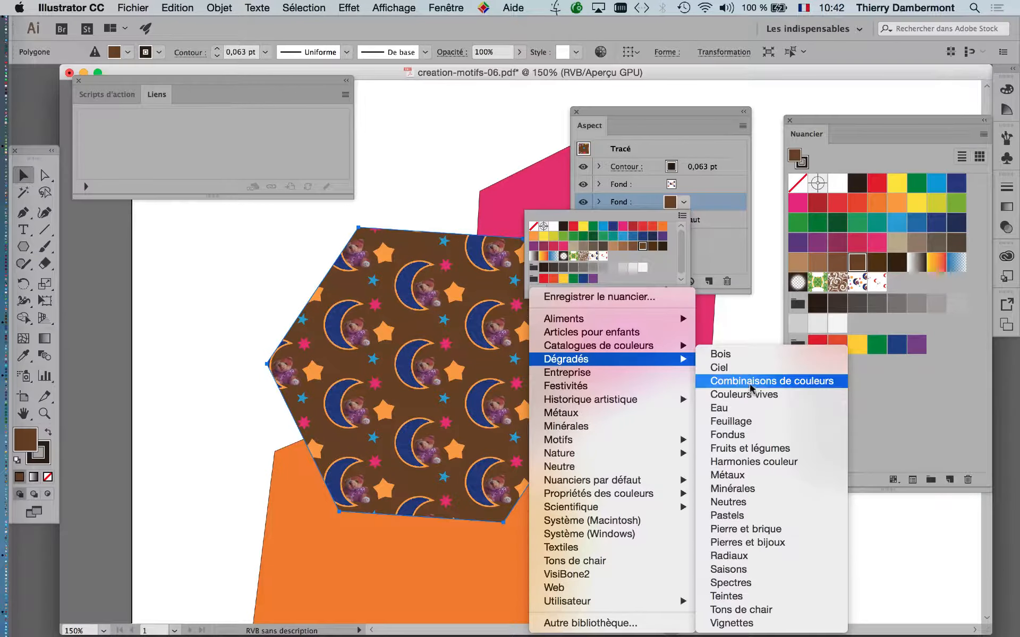
click(541, 354)
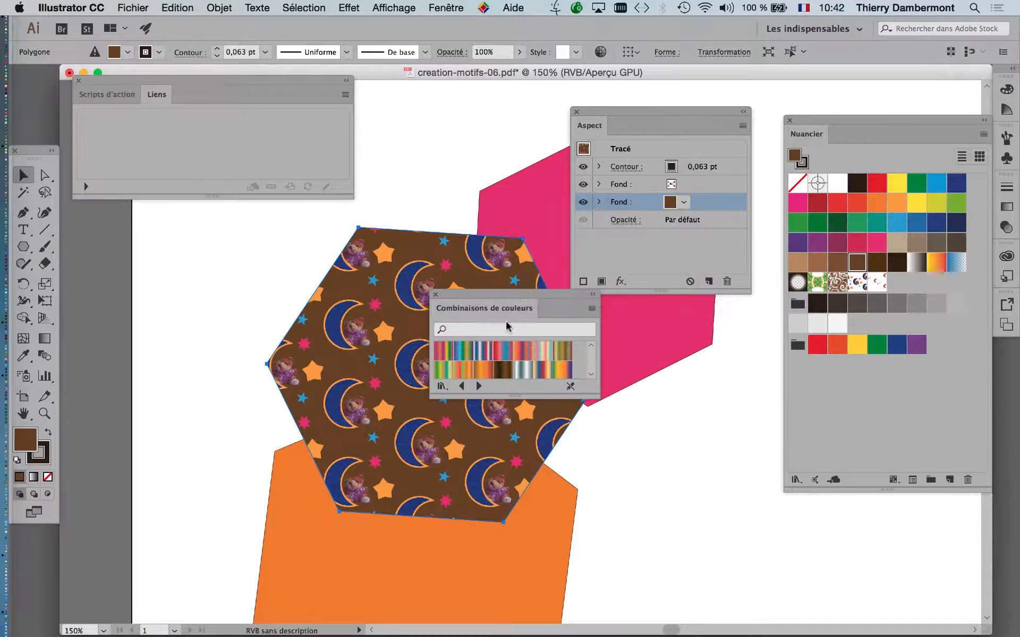
click(542, 353)
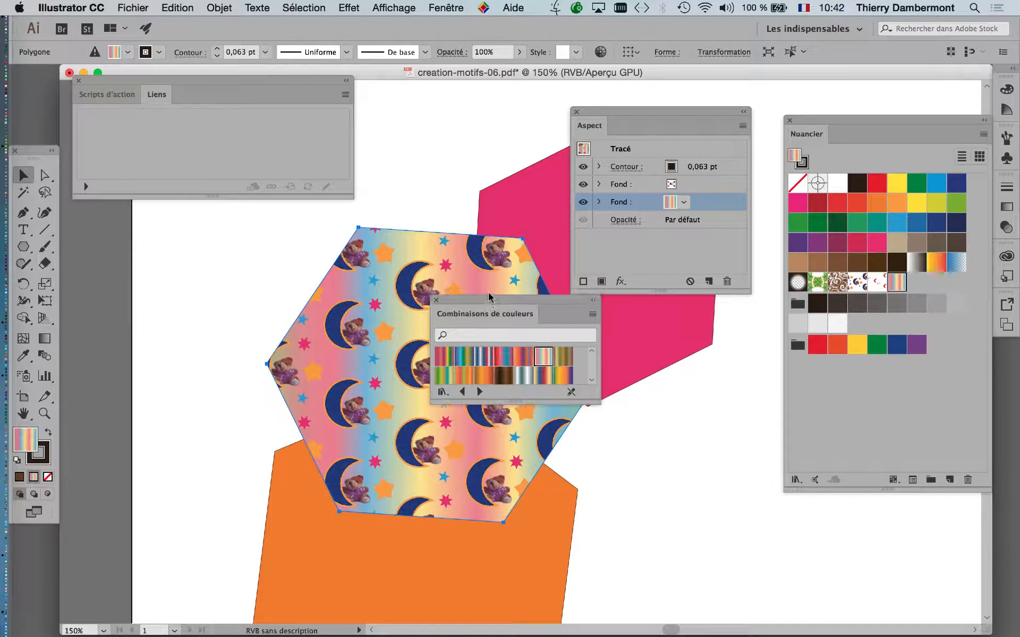
Move the swatch library panel off the hexagon and load the "Nature_Feuillage" pattern library in it
drag(490, 296, 681, 372)
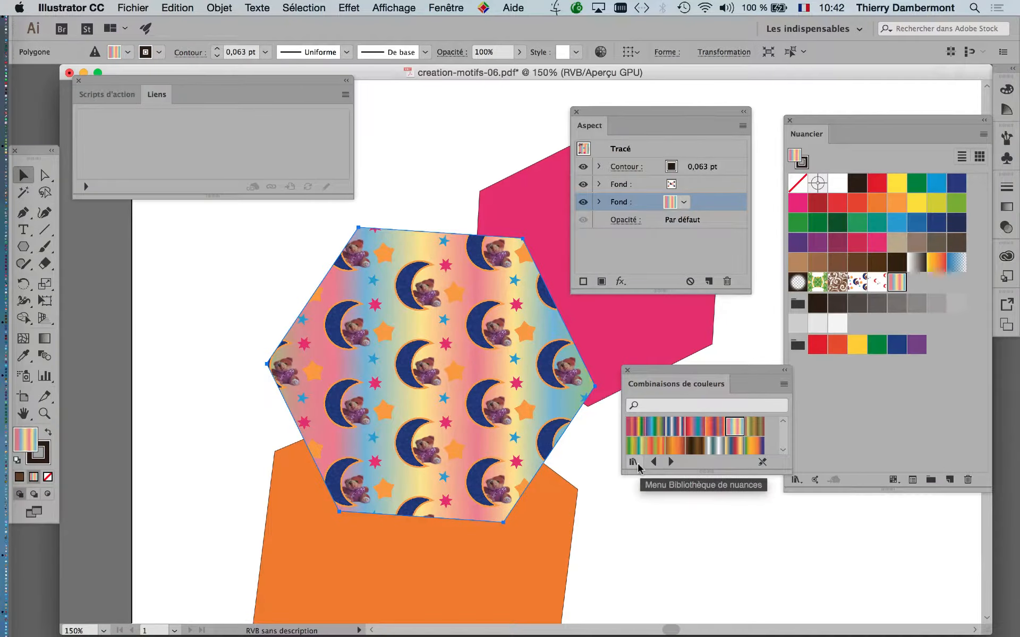
click(644, 434)
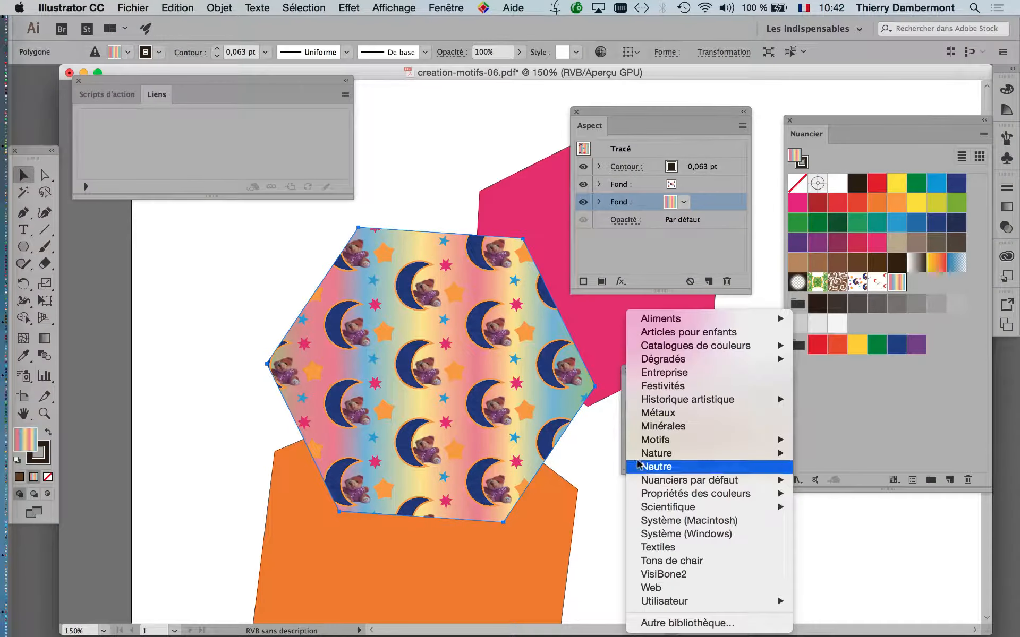
mouse_move(666, 441)
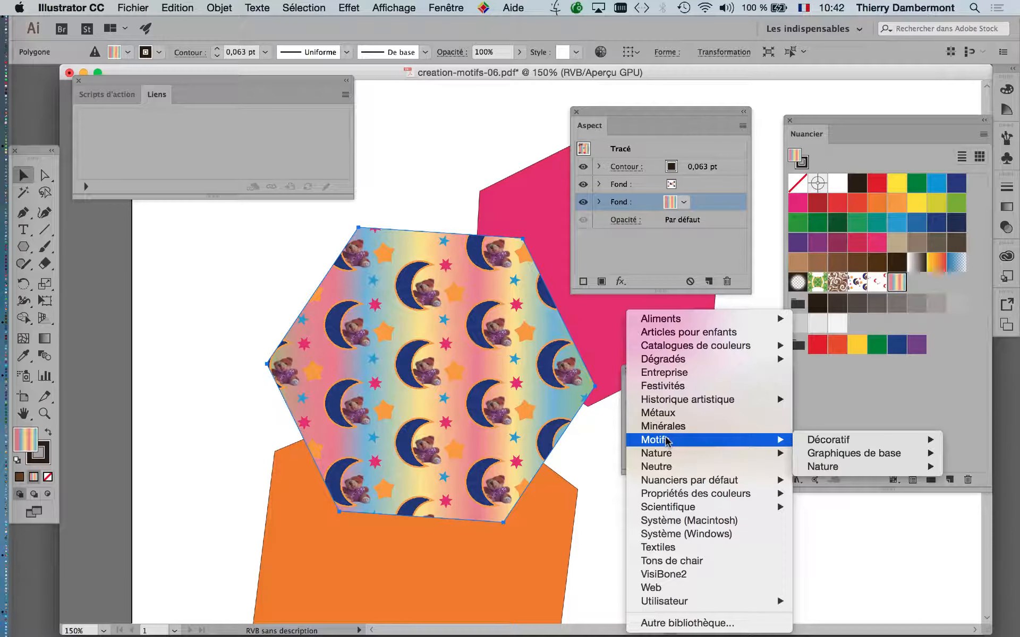
mouse_move(821, 440)
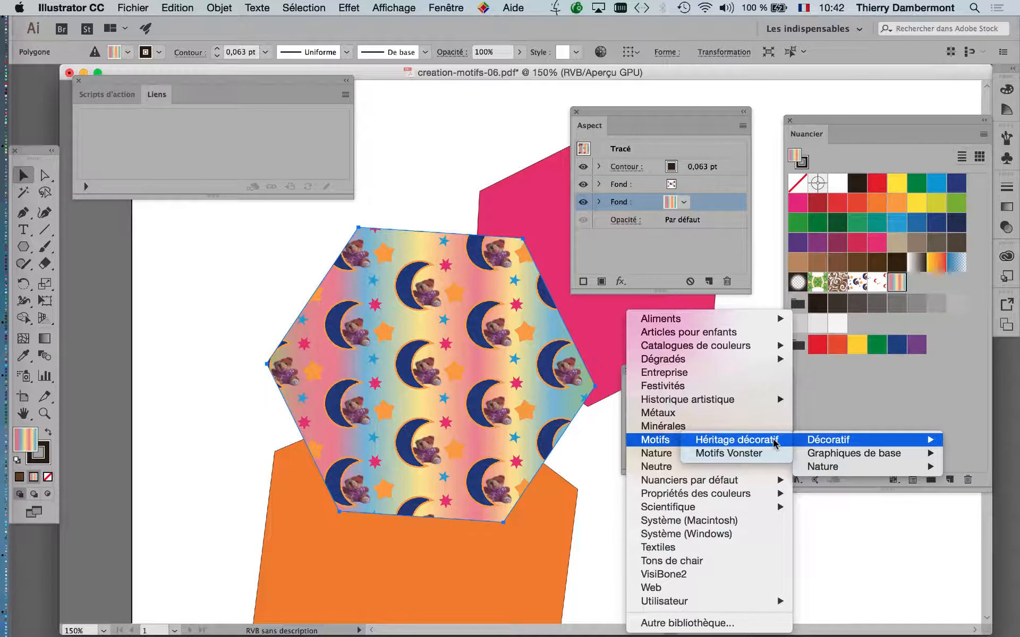
mouse_move(823, 467)
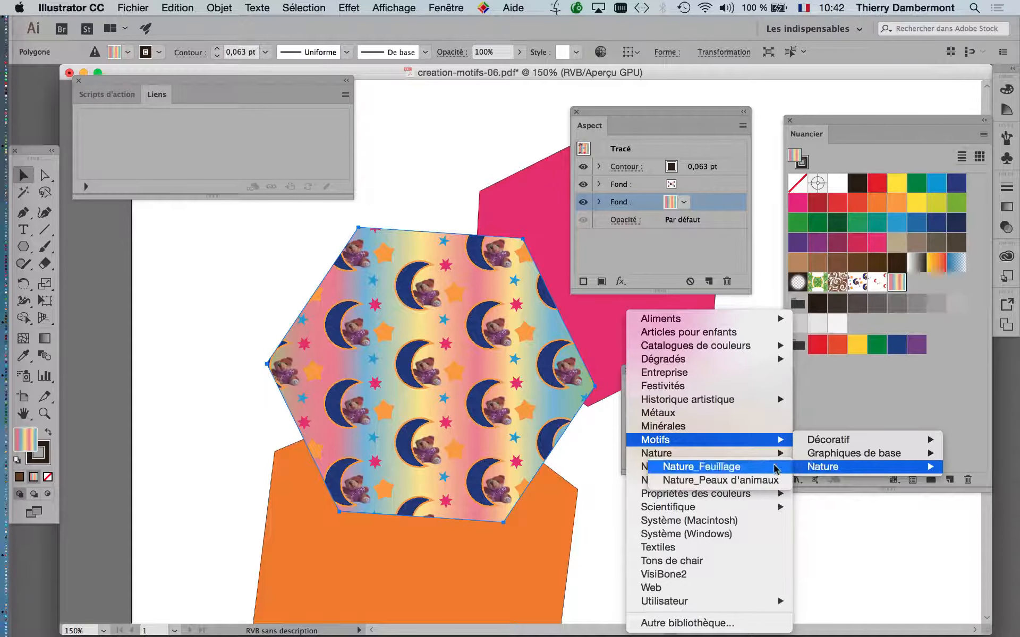
click(771, 468)
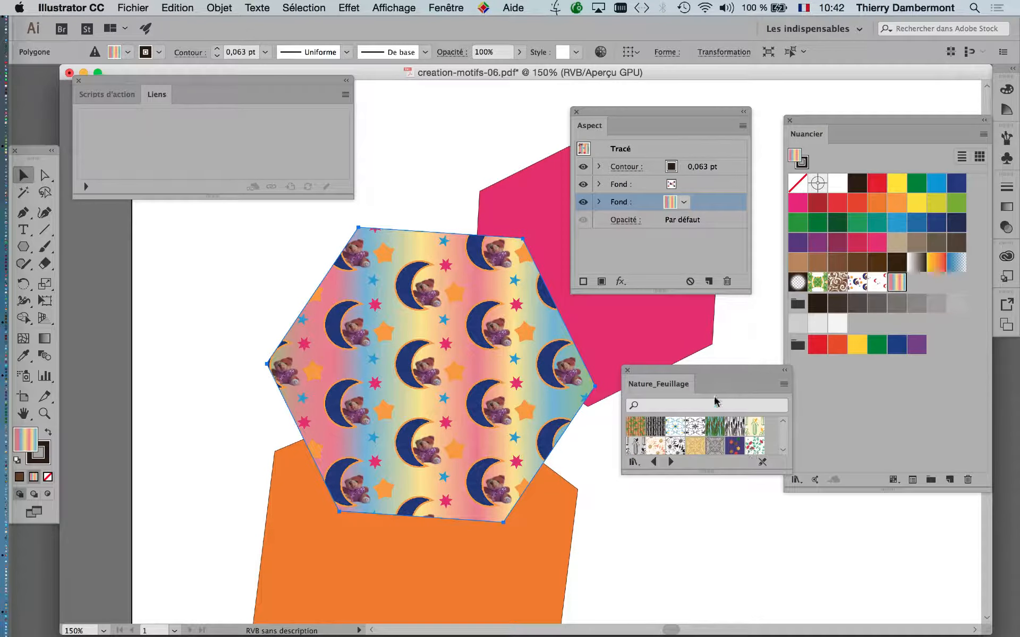
Place the Nature_Feuillage panel beside the hexagon, enlarge it, and apply the coloured cattail-reed pattern to the lower fill
drag(698, 373, 156, 233)
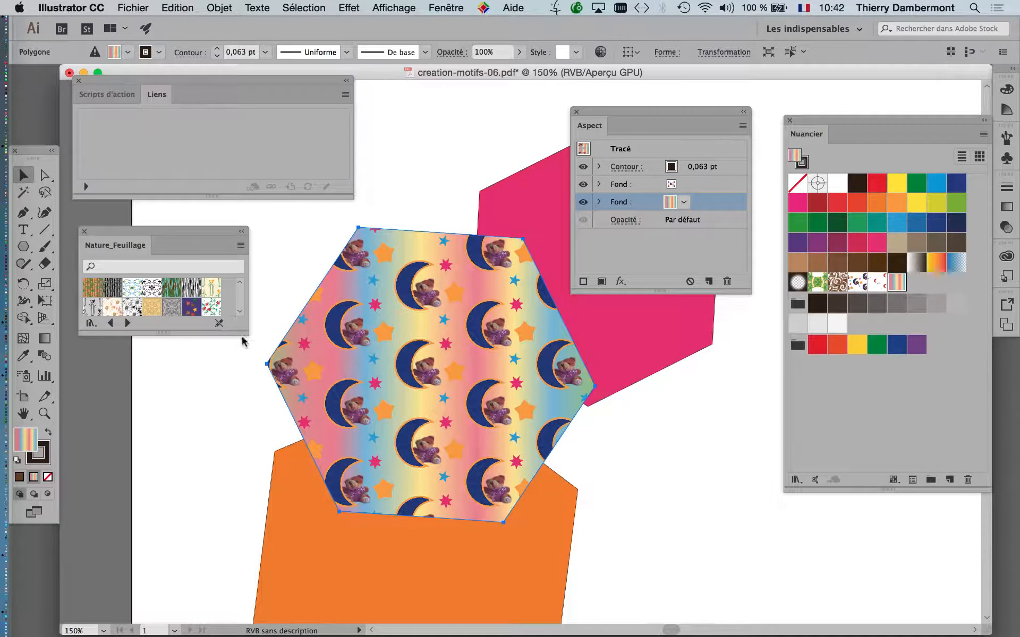
drag(244, 333, 256, 543)
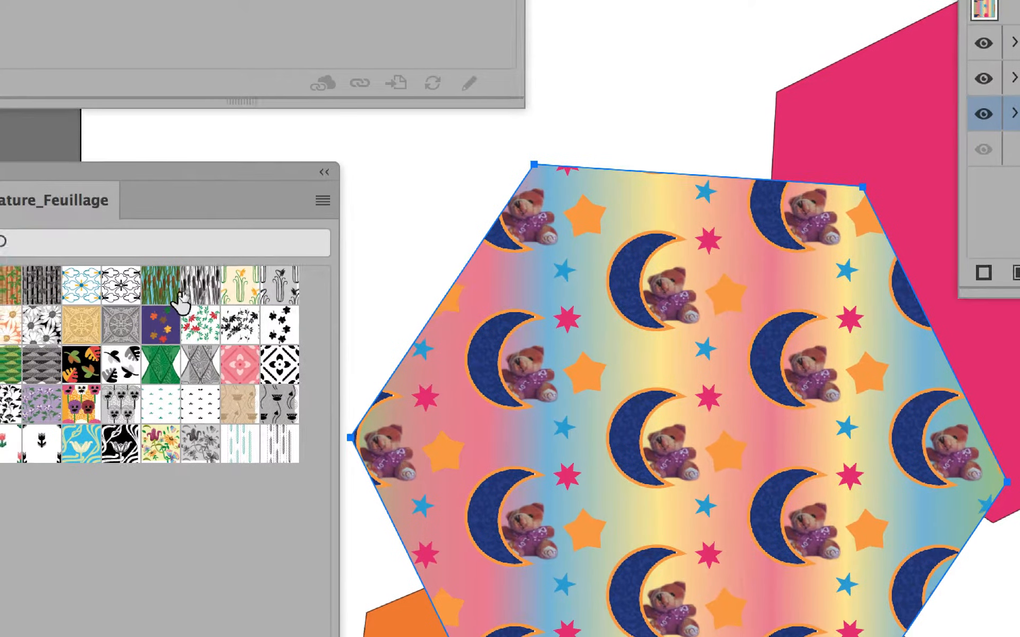
click(169, 280)
click(174, 295)
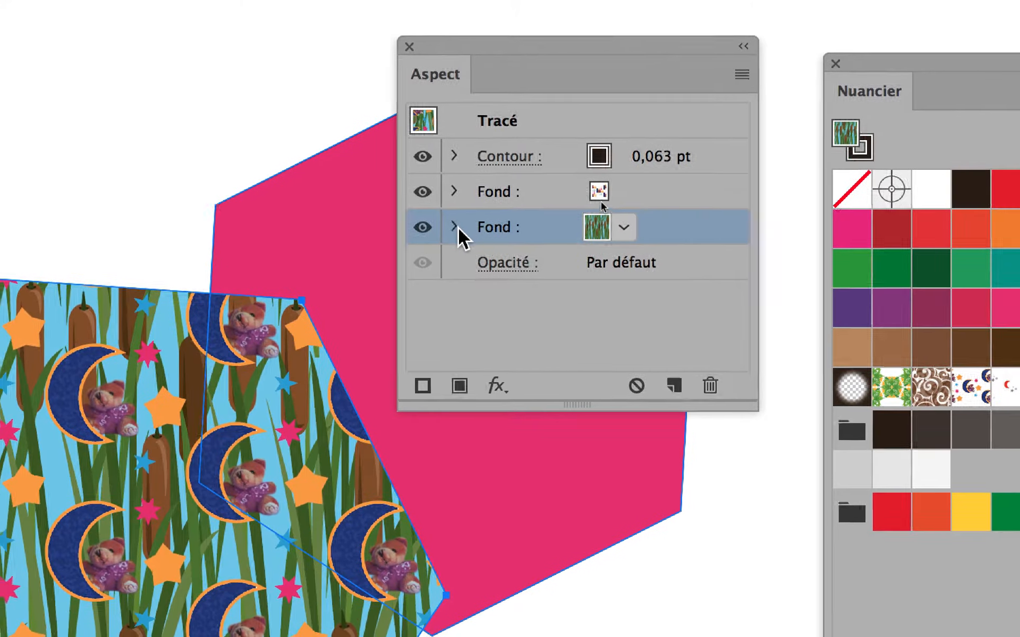
Set the opacity of only the cattail pattern fill to 36%
click(454, 227)
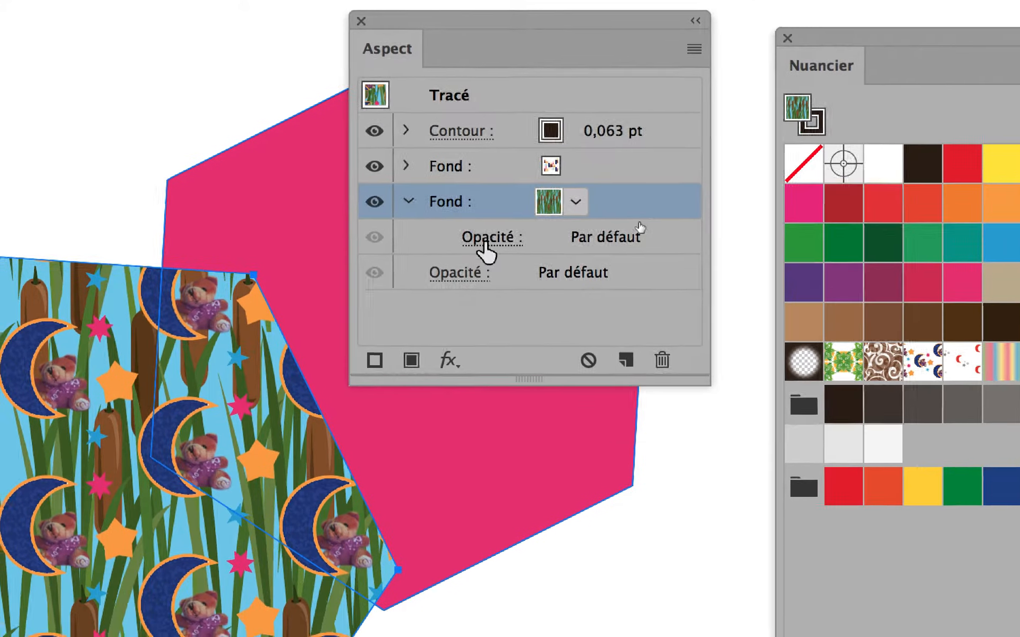
click(526, 263)
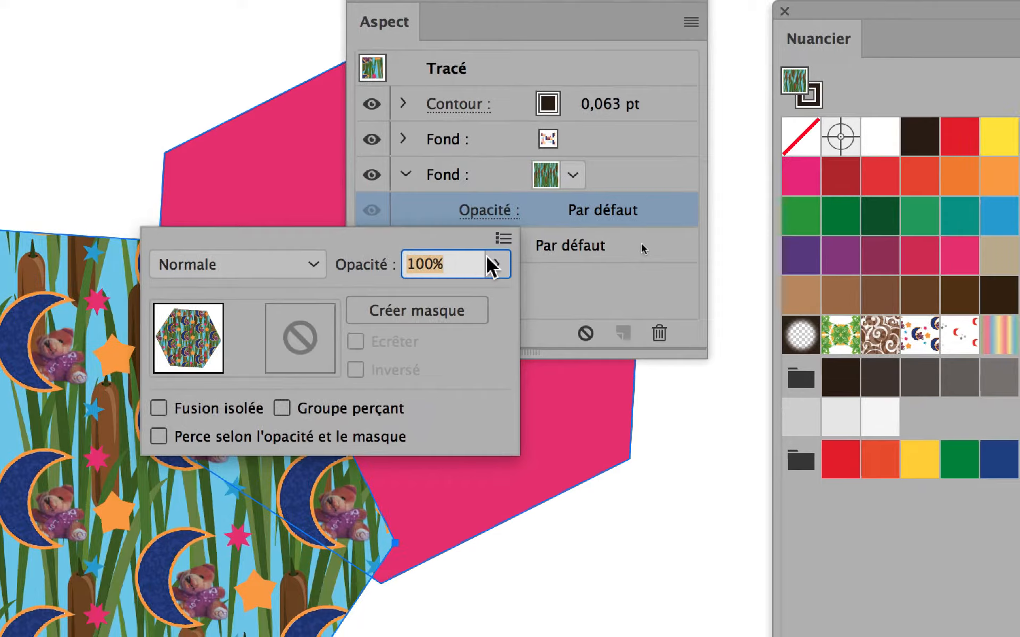
click(503, 287)
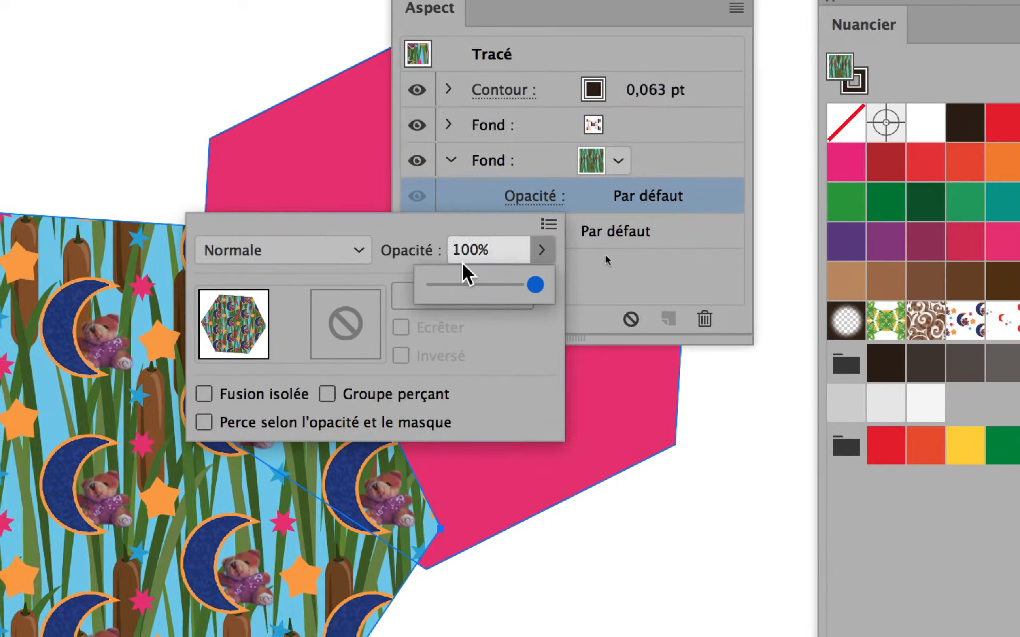
click(432, 321)
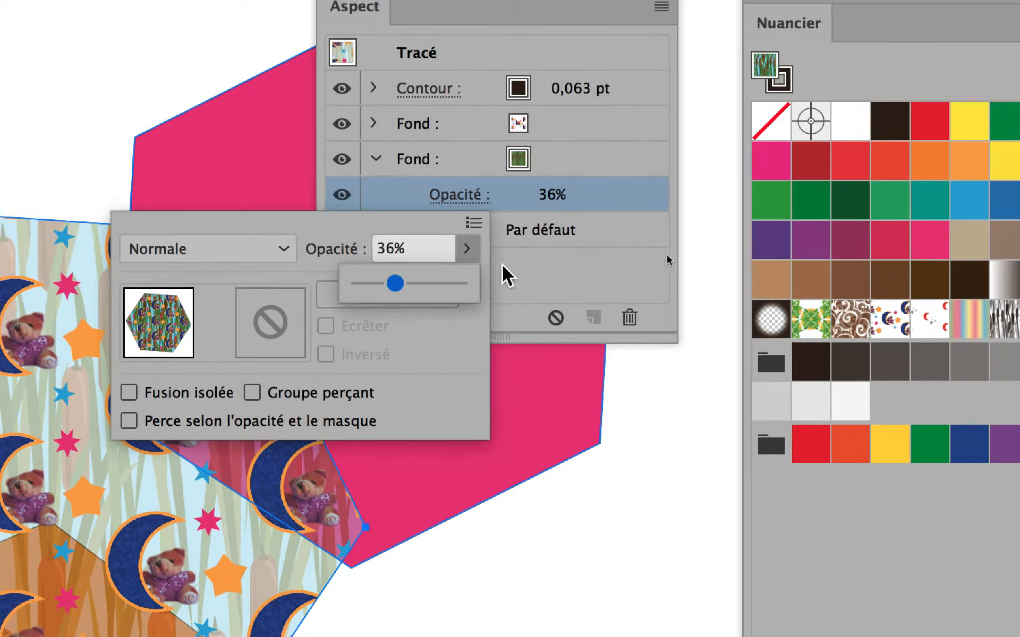
click(611, 253)
click(505, 264)
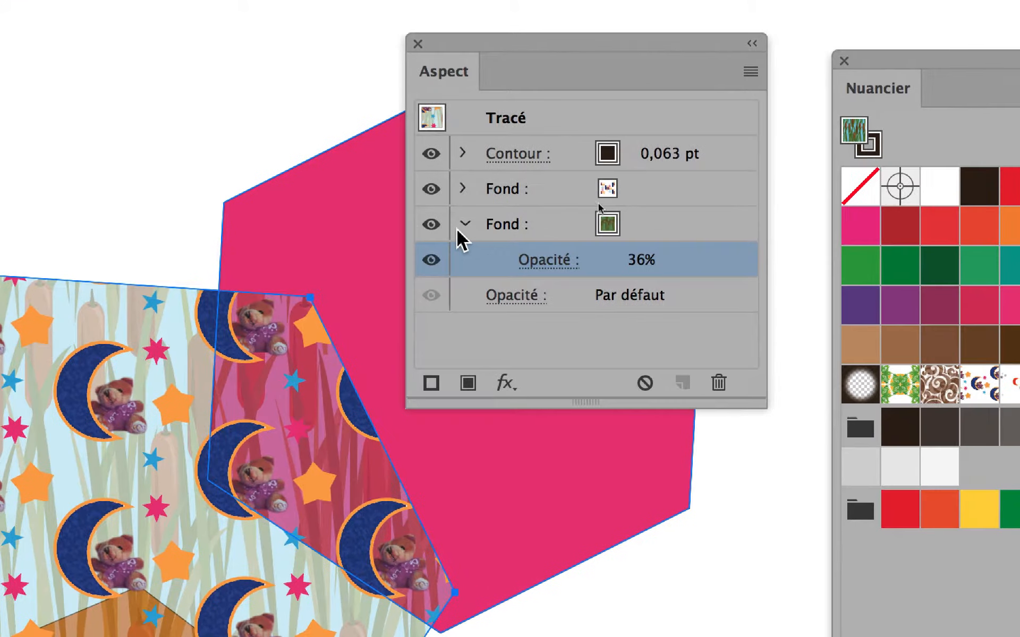
click(460, 227)
Add another fill to the hexagon and place it beneath the semi-transparent cattail fill
click(751, 71)
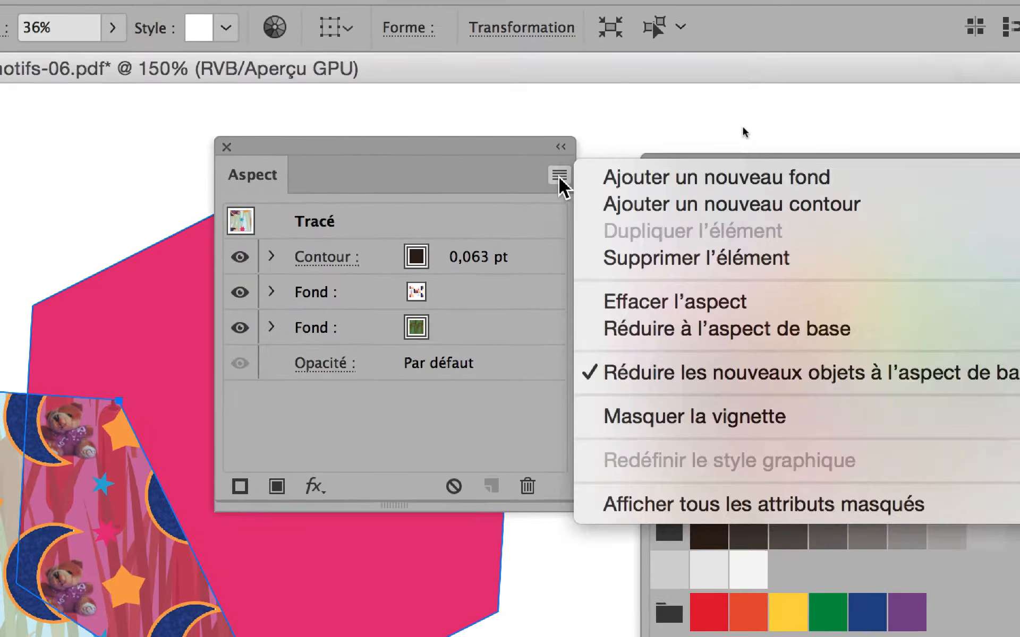
click(611, 179)
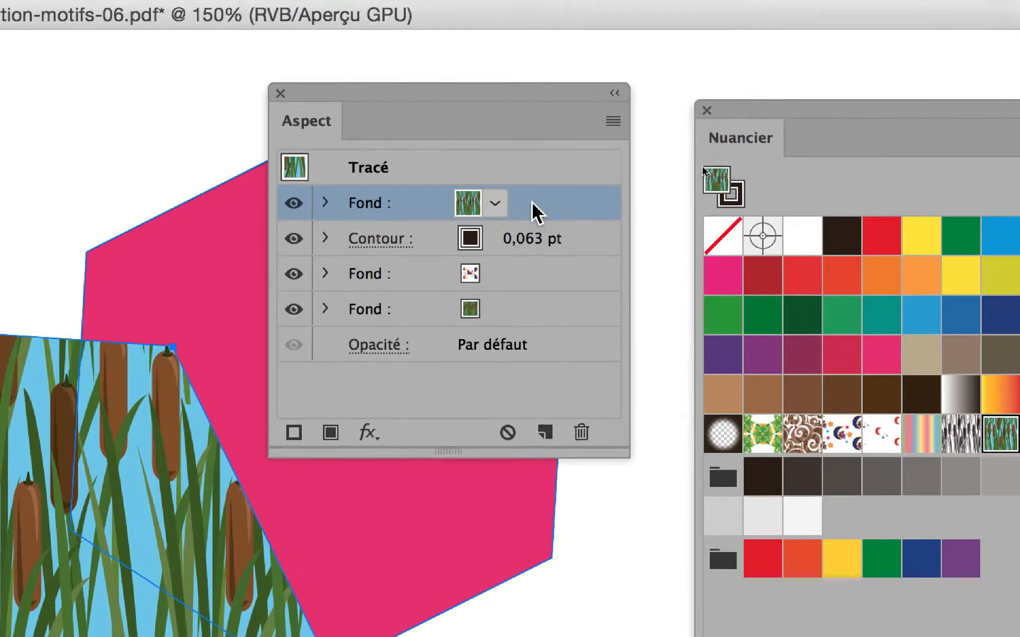
drag(533, 192, 529, 299)
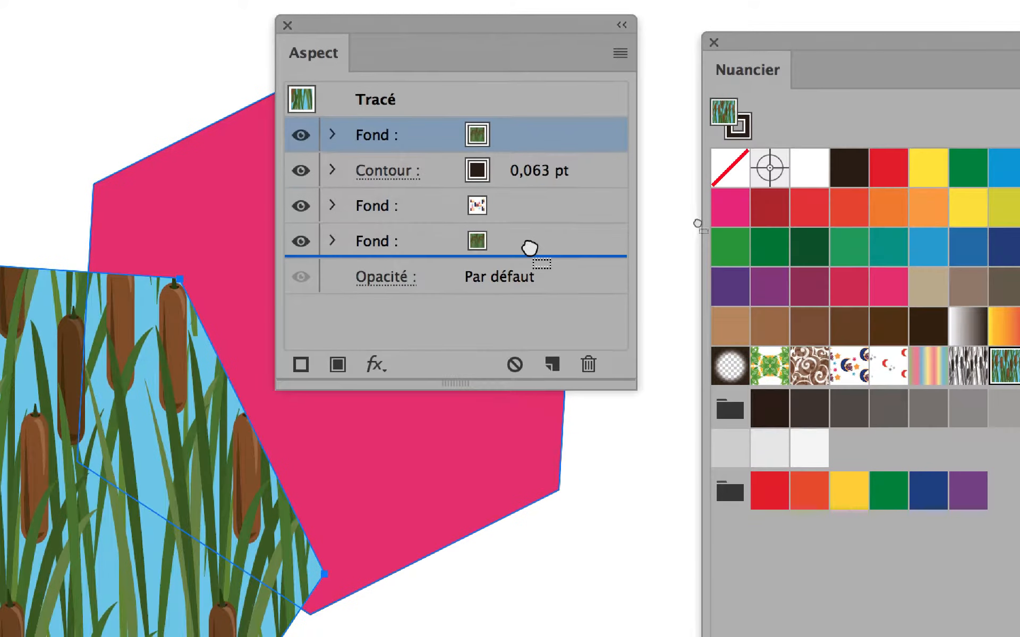
drag(529, 247, 528, 252)
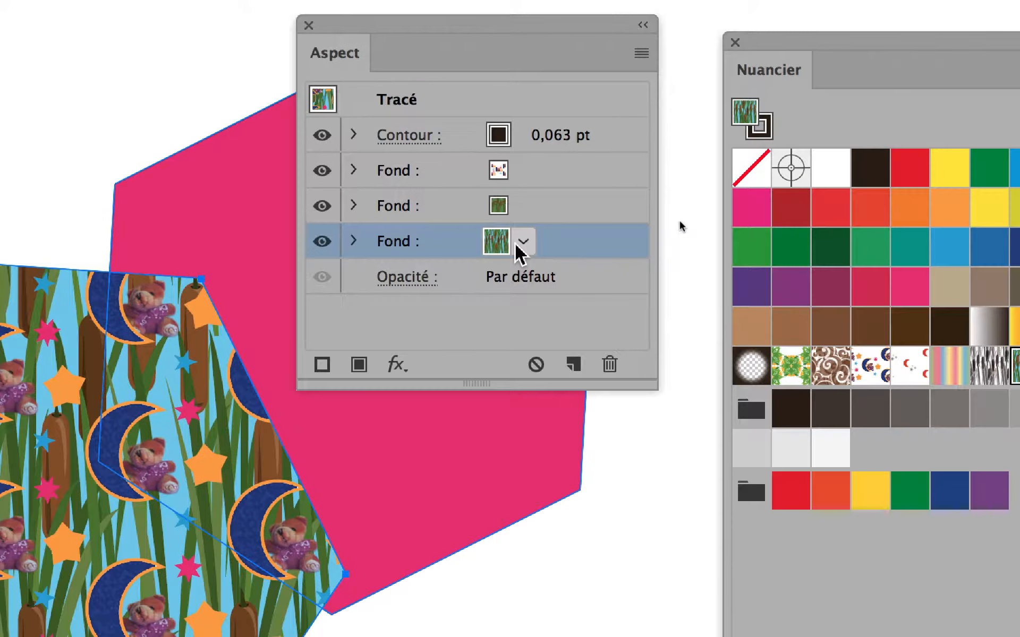
Try the orange swatch on the hexagon's bottommost fill
click(521, 243)
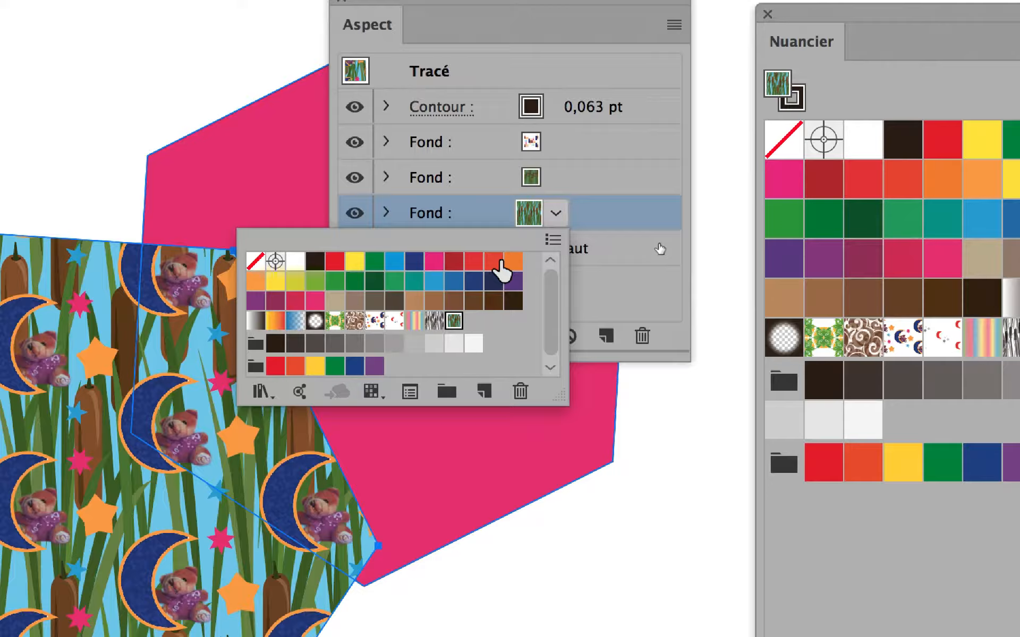
click(505, 261)
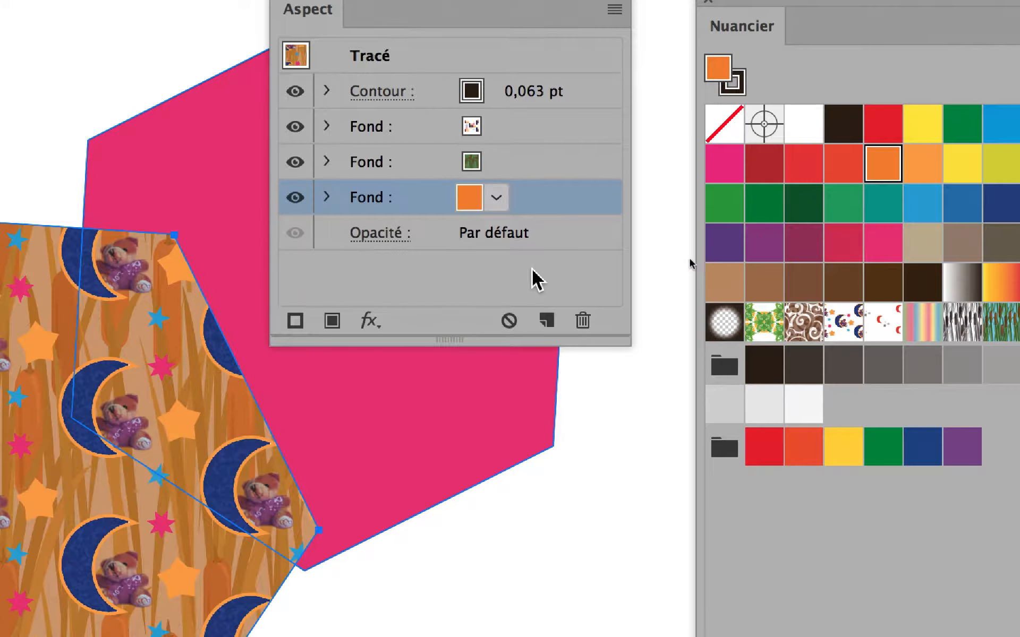
click(532, 269)
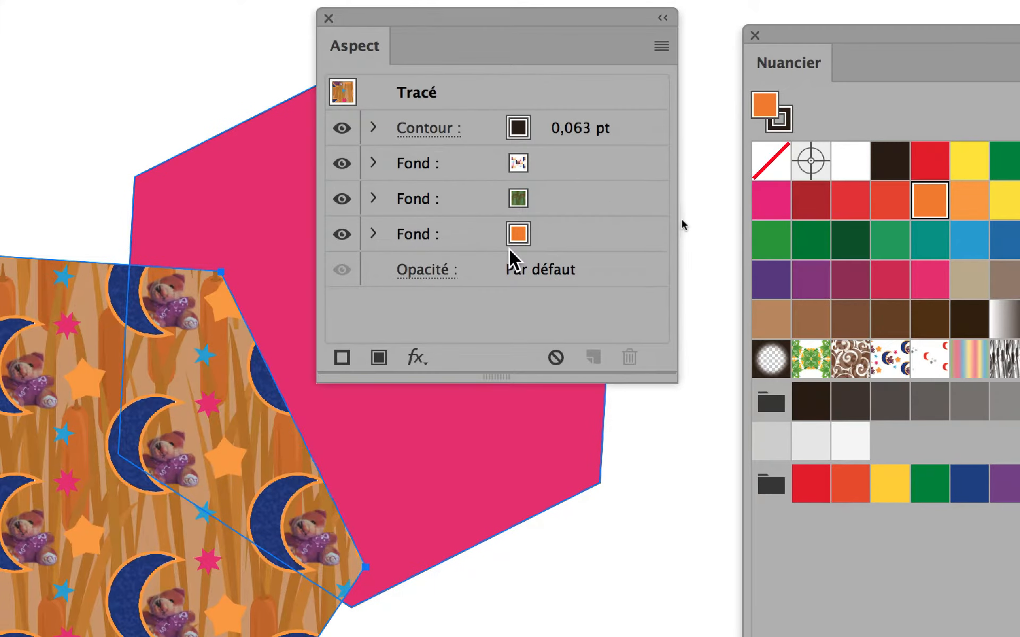
Set the hexagon's bottommost fill to the light green swatch
click(517, 235)
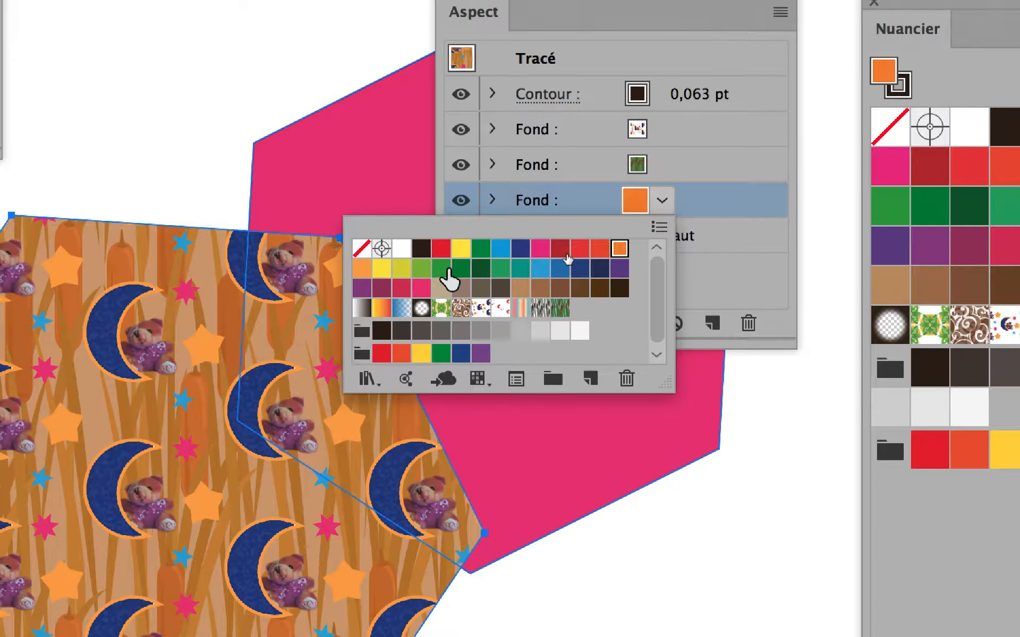
click(422, 268)
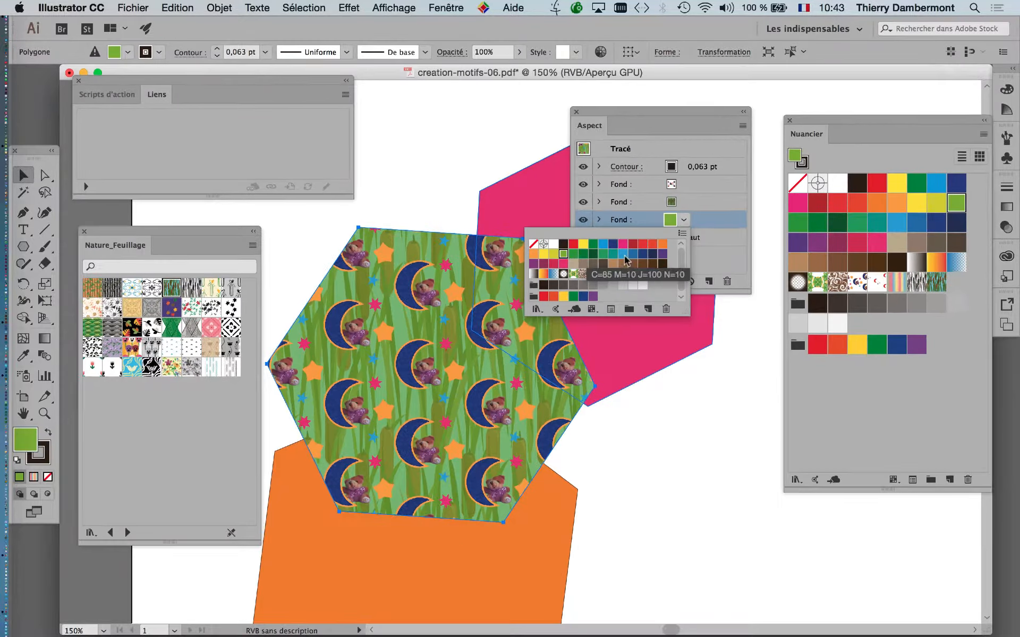
click(745, 276)
click(681, 274)
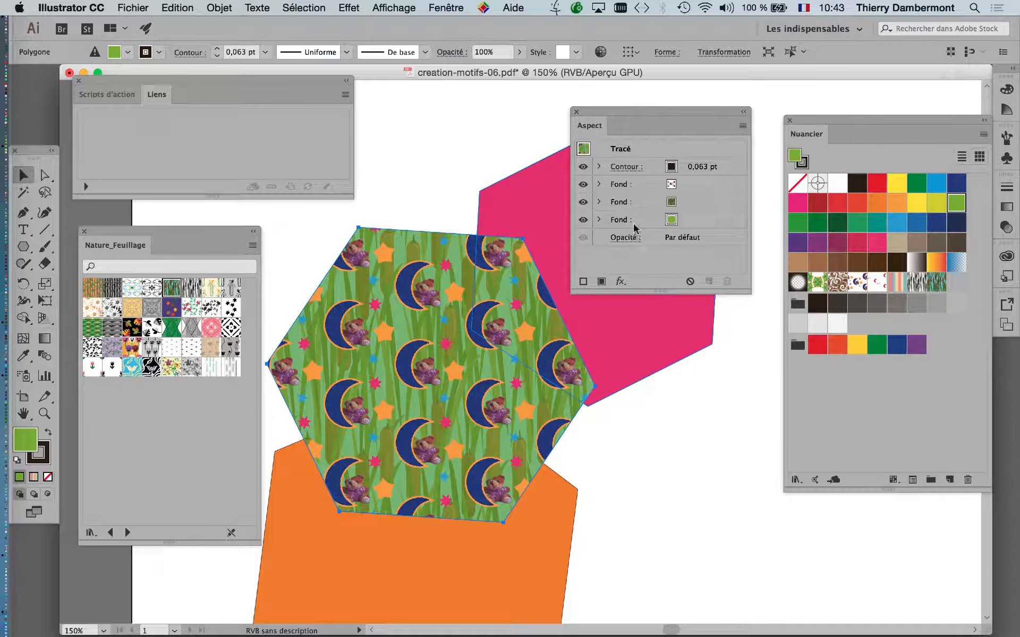
Set the cattail fill's blending mode to "Densité couleur +", keeping its opacity at 36%
drag(615, 114, 581, 208)
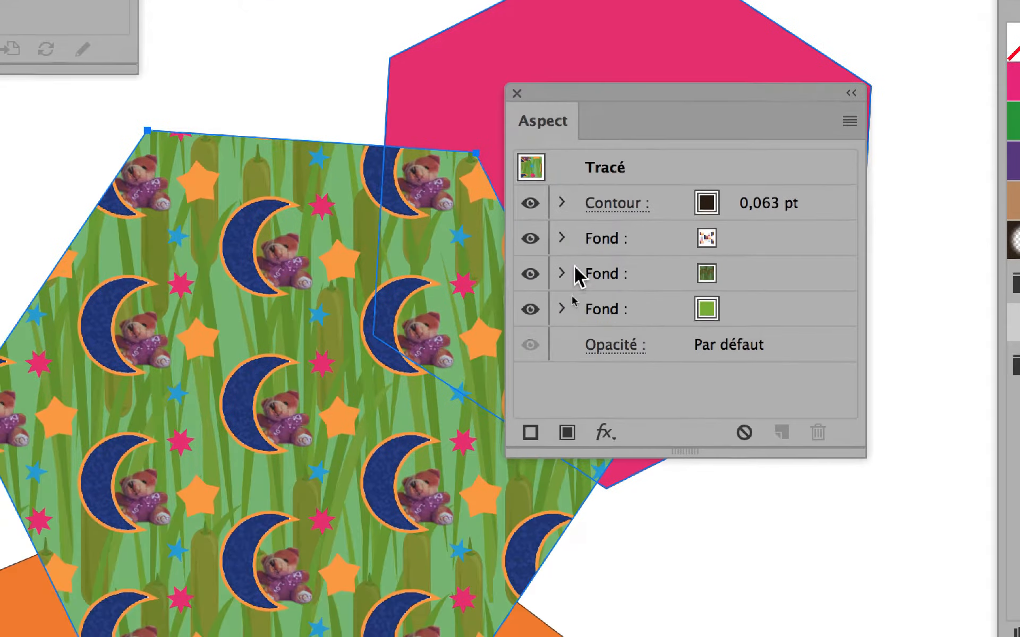
click(552, 392)
click(567, 266)
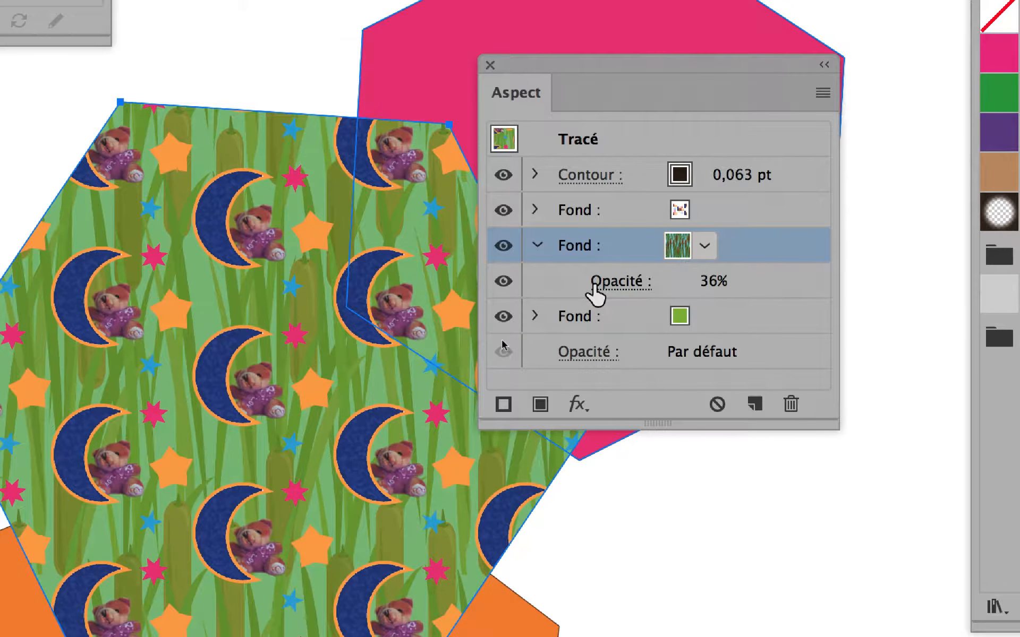
click(595, 287)
scroll(404, 334, down, 3)
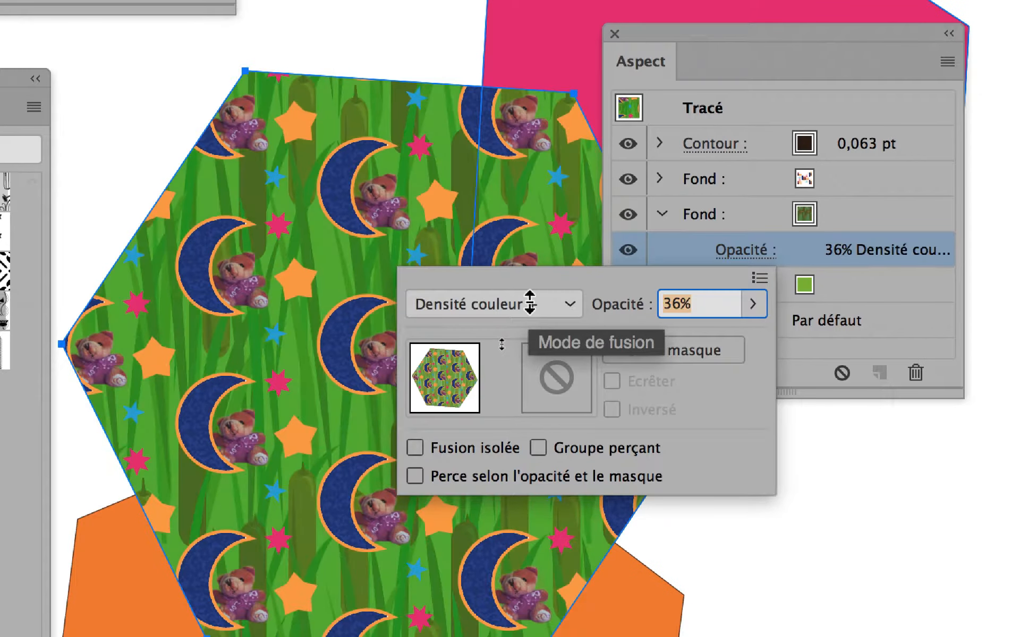
scroll(529, 302, down, 1)
scroll(529, 302, up, 1)
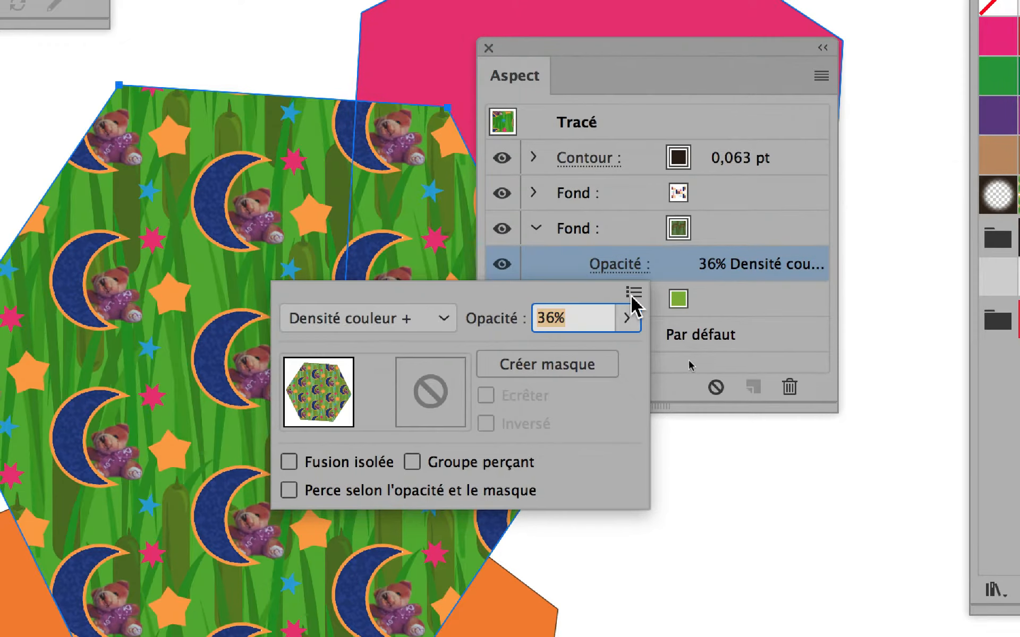
click(894, 348)
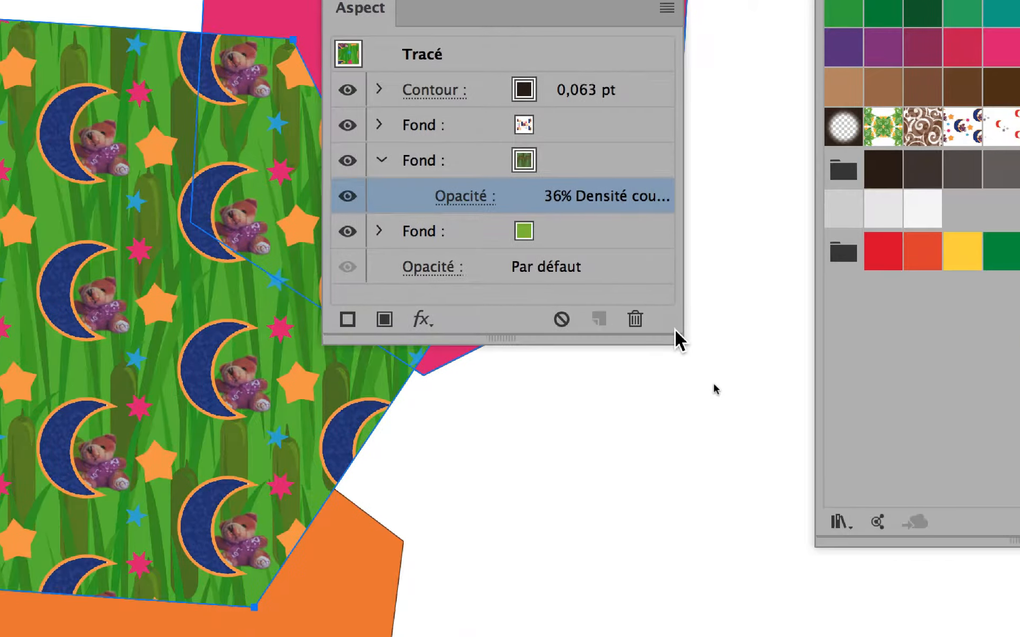
Enlarge the Appearance (Aspect) panel, collapse the cattail fill's details, and move the panel clear of the hexagon
drag(716, 364, 726, 473)
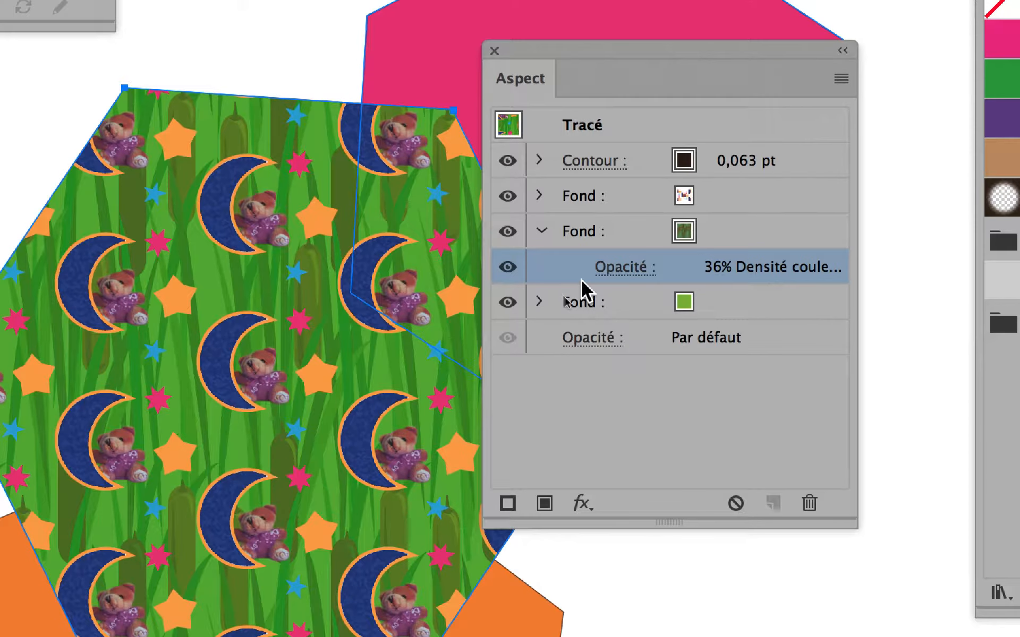
click(610, 366)
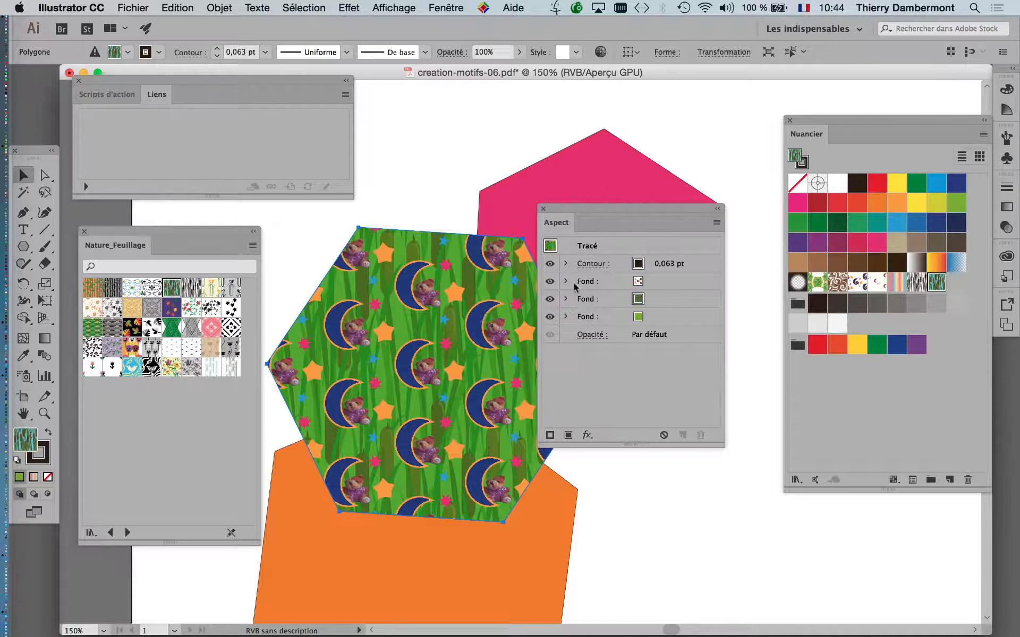
drag(580, 215, 150, 462)
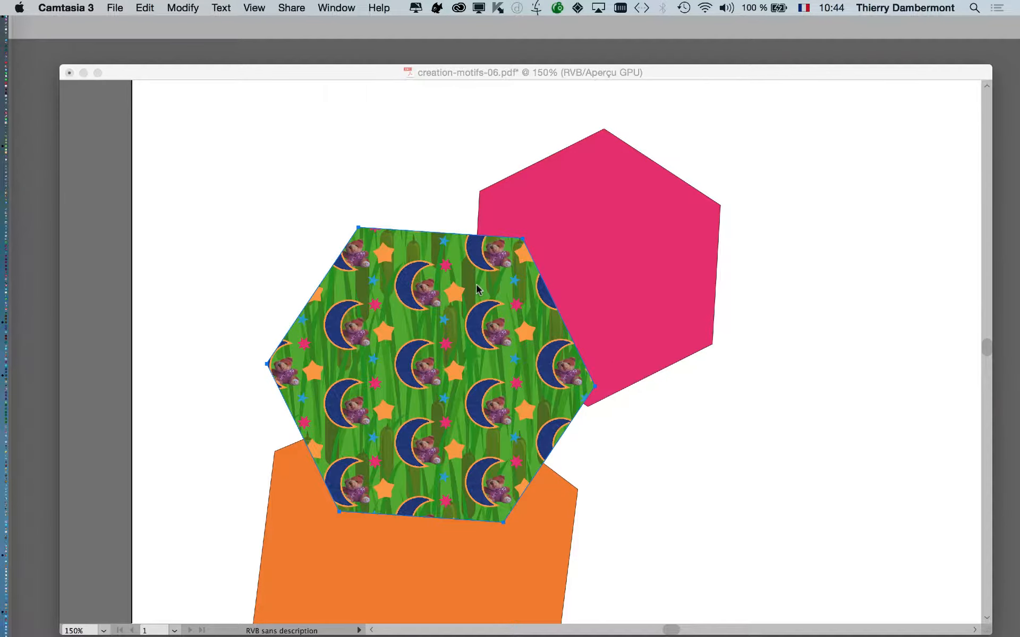
click(540, 77)
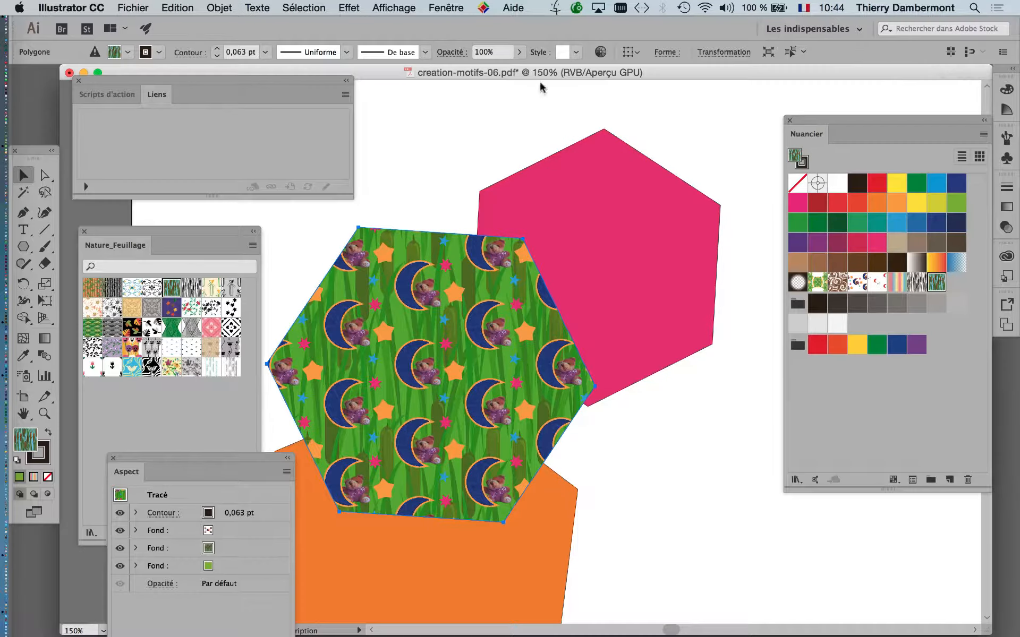
scroll(438, 324, down, 2)
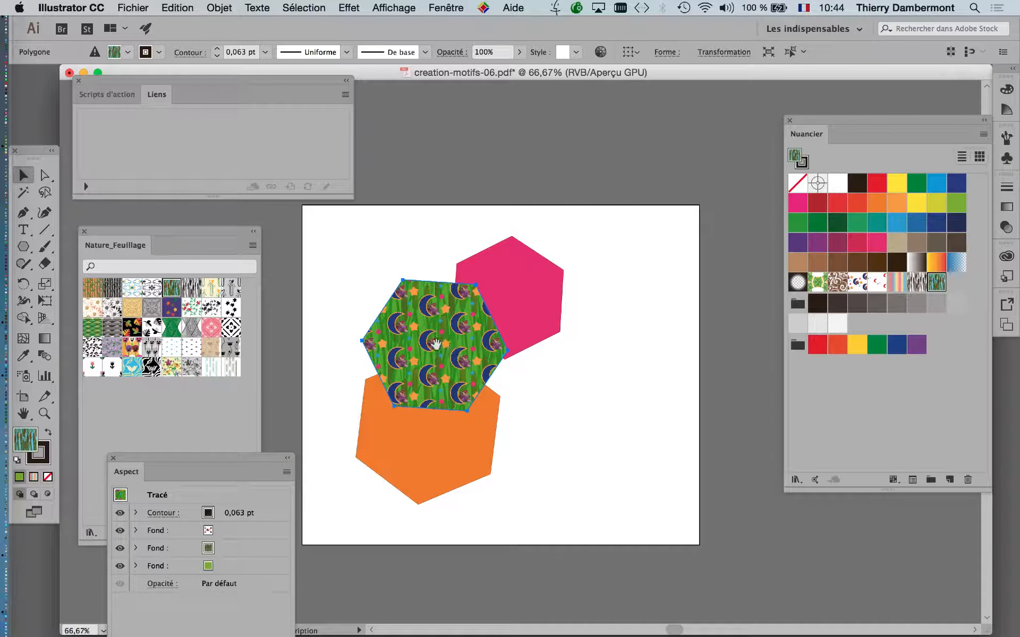
scroll(424, 339, up, 2)
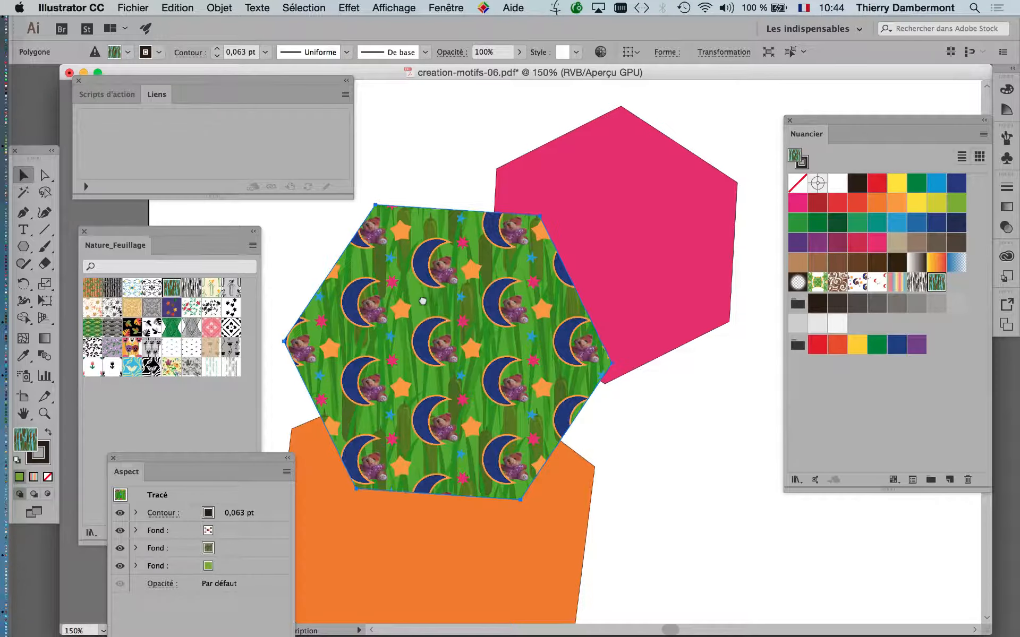
Show the Graphic Styles (Styles graphiques) panel beside the hexagon, shorten it, and collapse the Libraries (Bibliothèques) panel that opened
scroll(502, 340, down, 2)
scroll(502, 339, right, 2)
click(446, 7)
scroll(542, 542, down, 3)
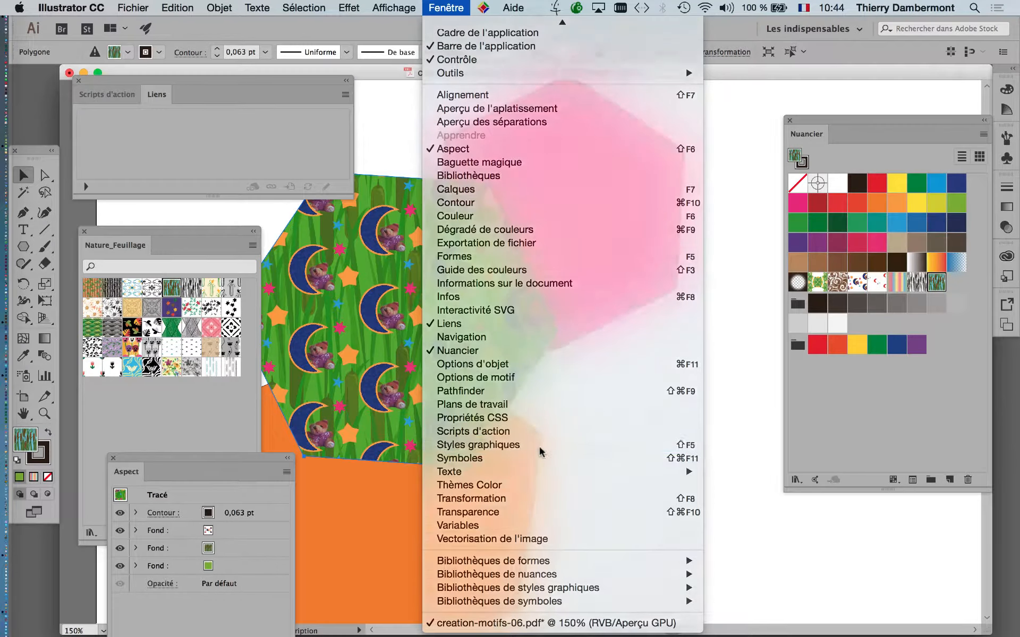
click(540, 446)
drag(688, 230, 604, 181)
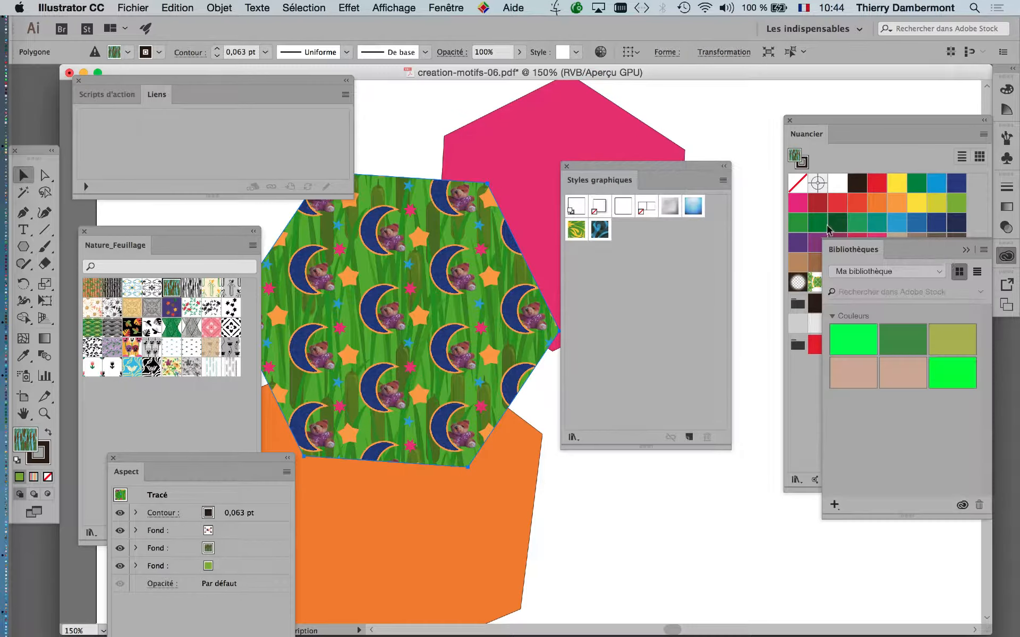
click(965, 249)
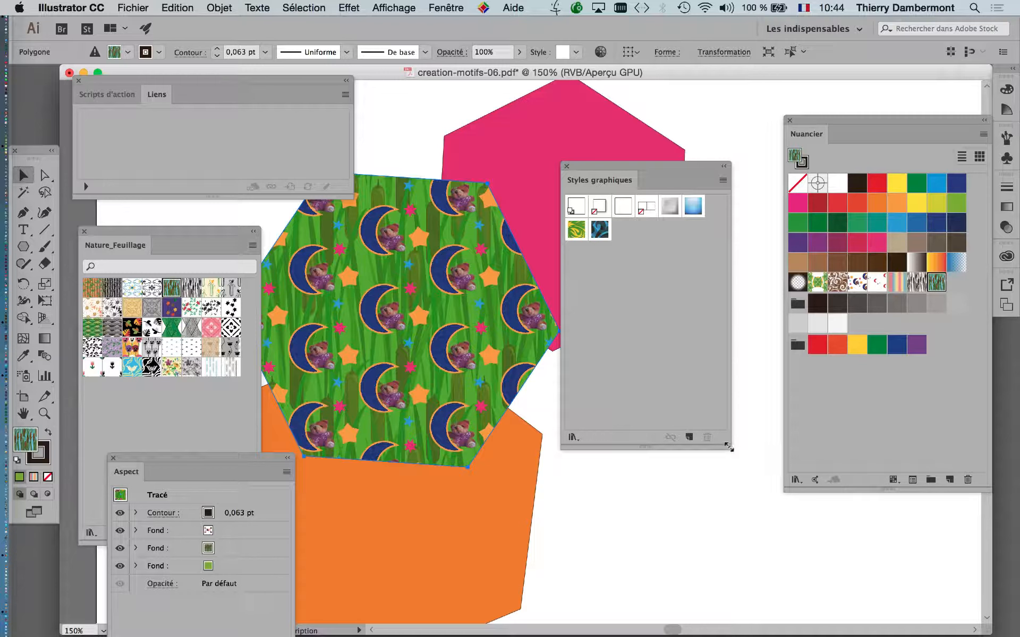
drag(729, 448, 744, 324)
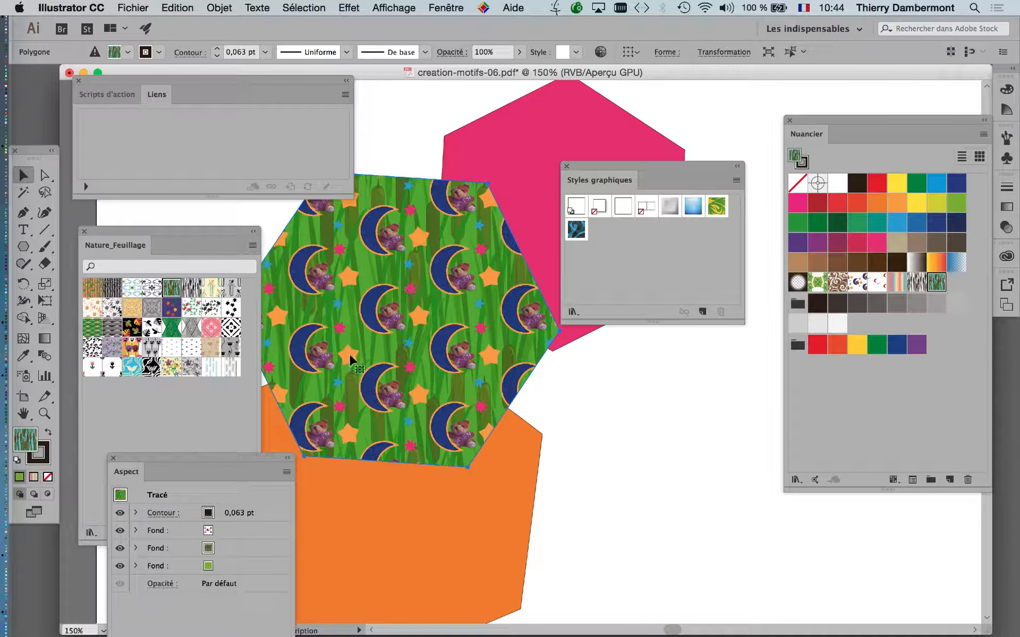
Bring the Appearance (Aspect) panel beside Graphic Styles, widen it, and review each of the hexagon's fills, including the cattail fill's opacity and blending mode
drag(237, 457, 492, 99)
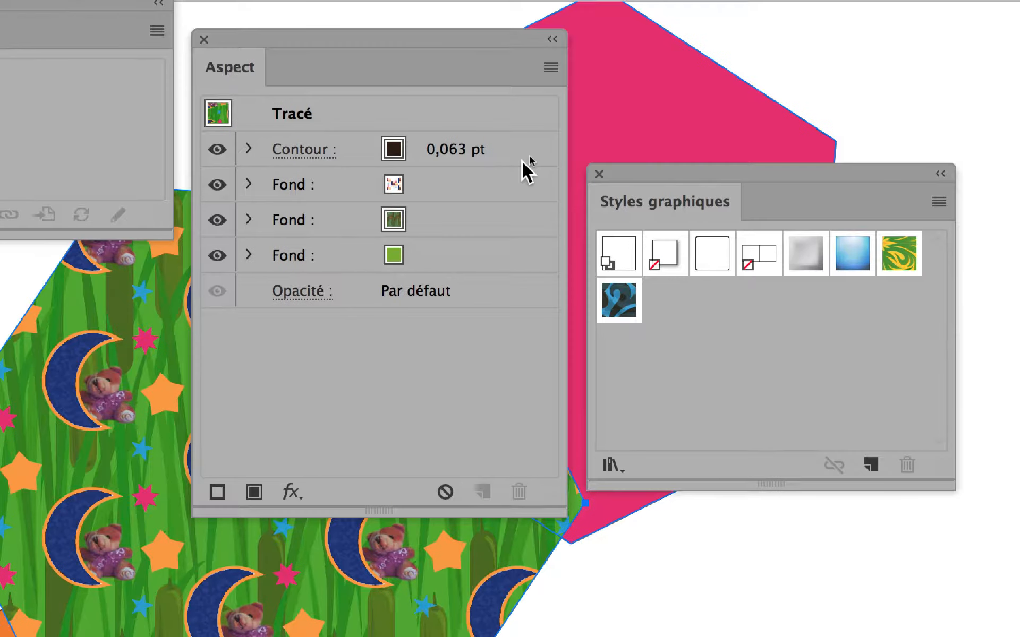
click(526, 159)
click(508, 191)
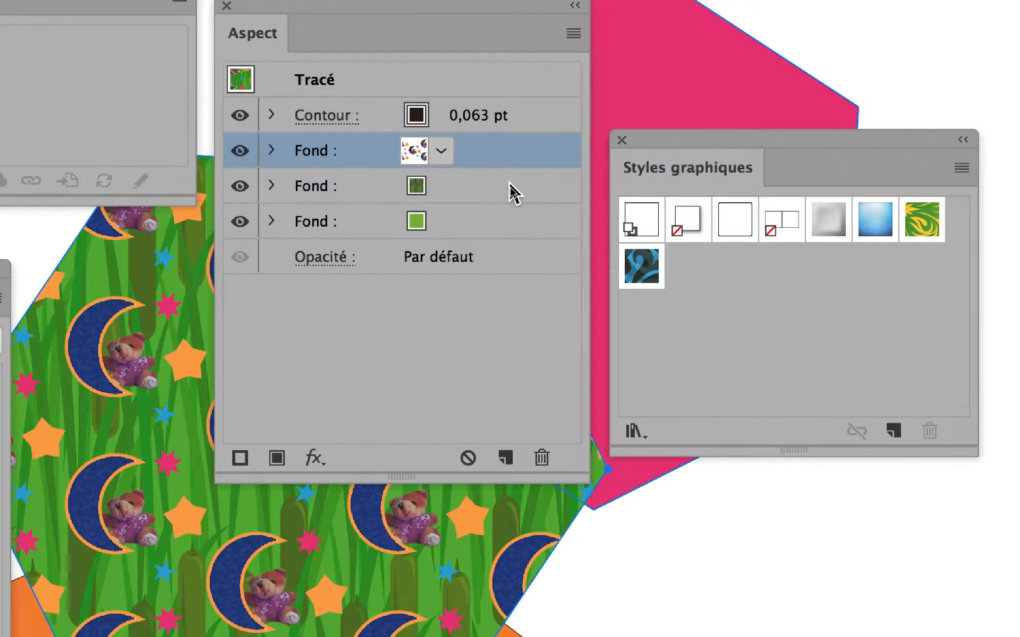
click(512, 191)
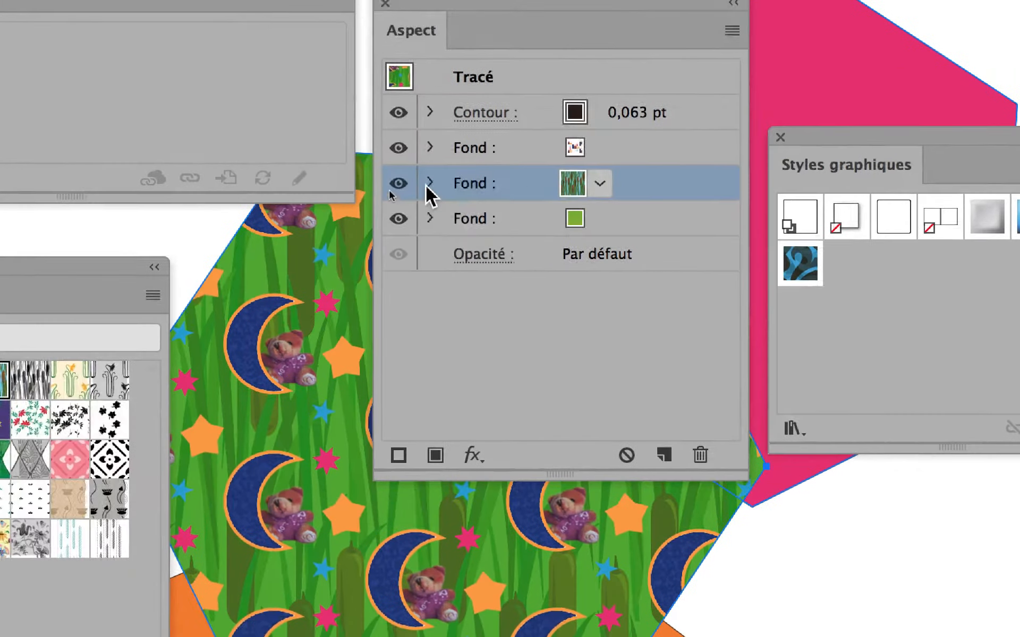
click(279, 176)
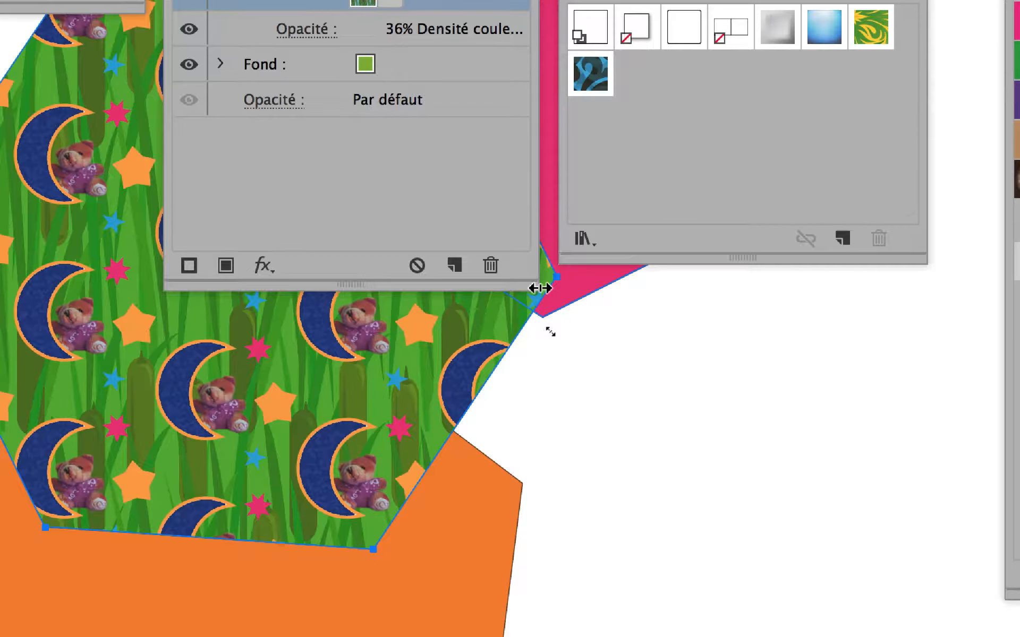
drag(540, 288, 643, 272)
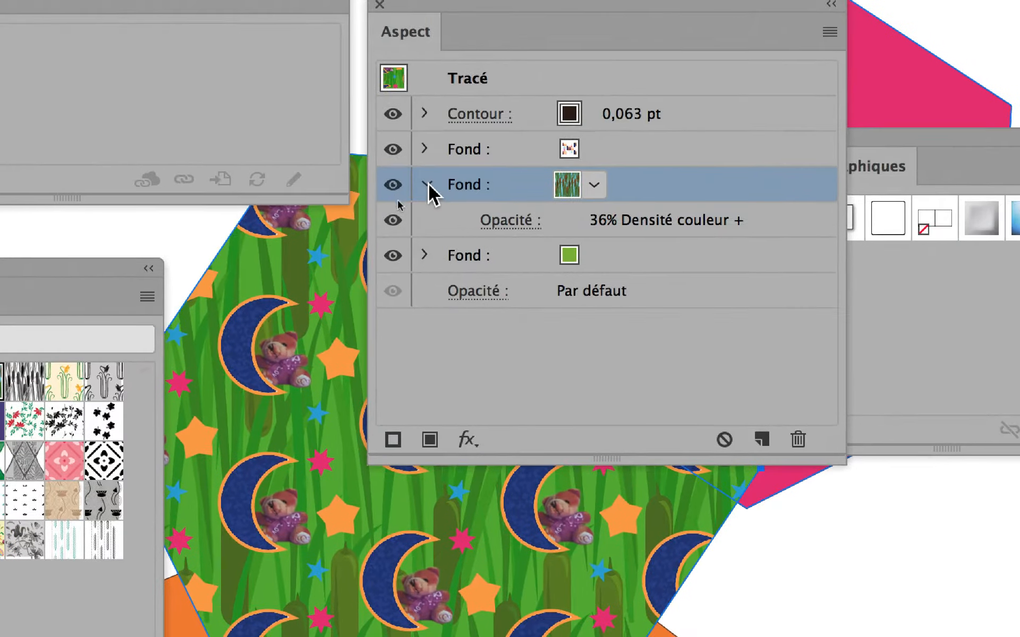
click(260, 160)
click(438, 198)
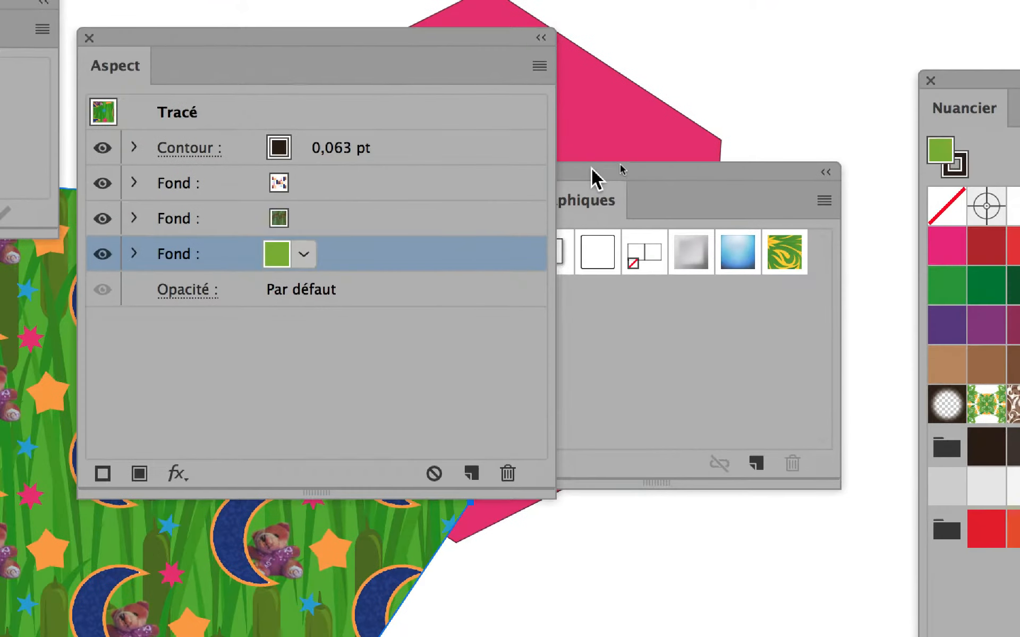
Move the Graphic Styles panel clear, save the hexagon's appearance as a new graphic style, and close the Appearance panel
drag(592, 167, 631, 129)
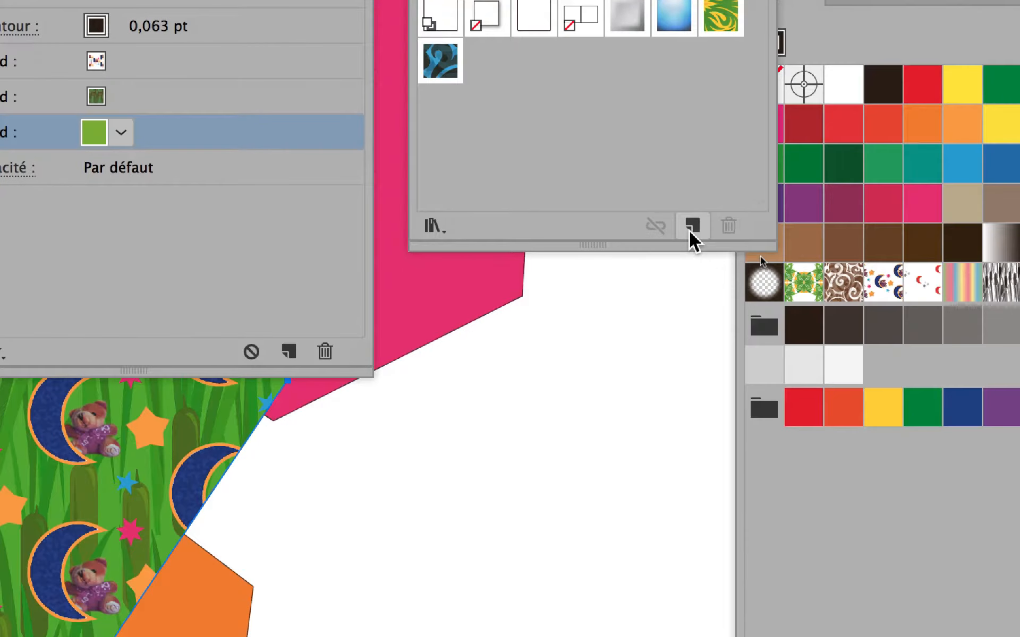
click(724, 269)
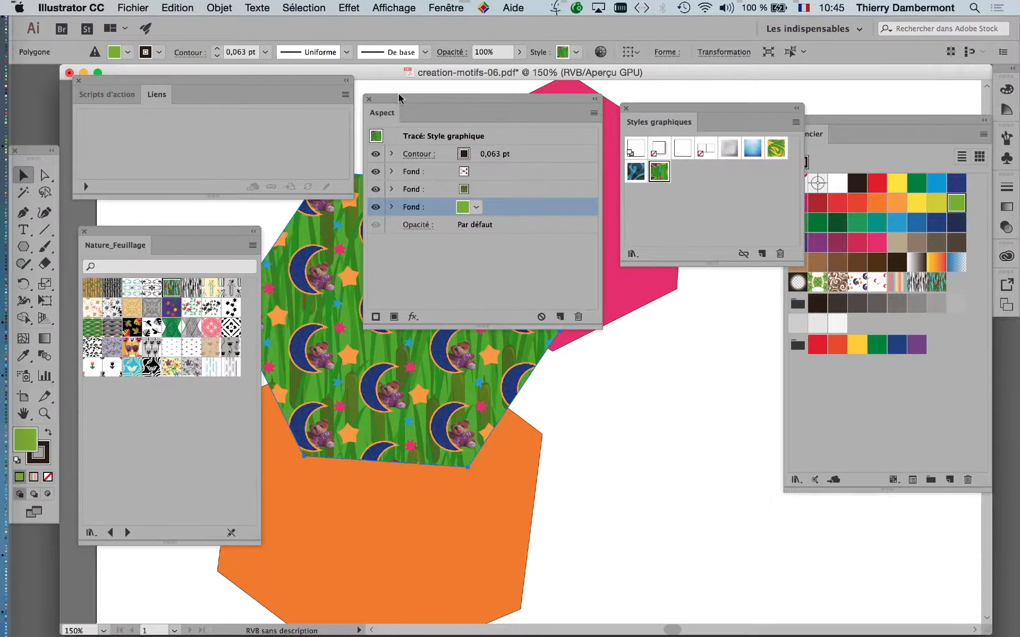
click(369, 99)
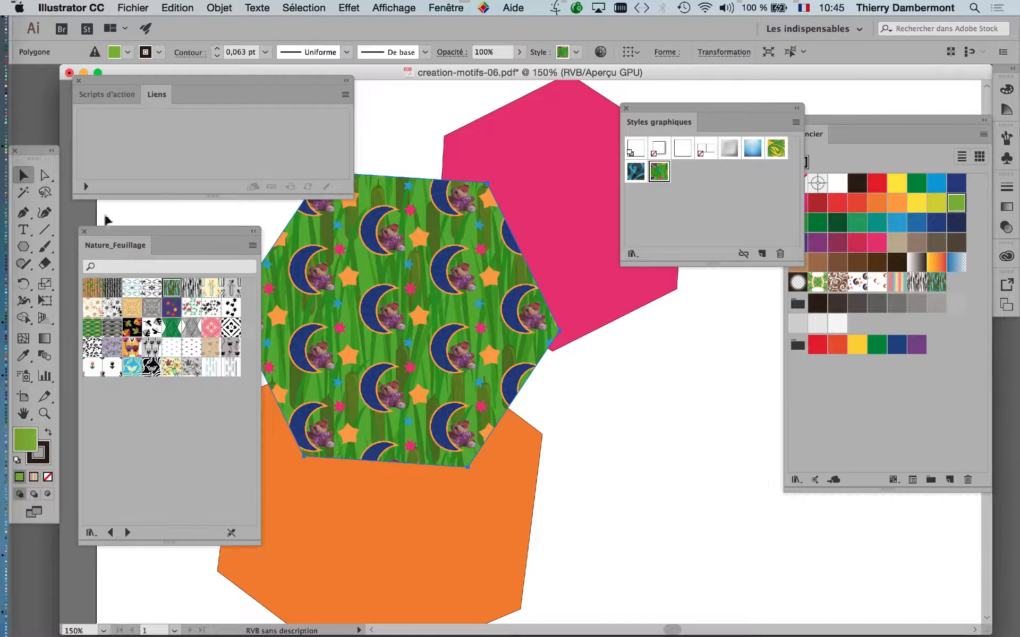
Draw a medium and a small hexagon in the empty area beside the large one and apply the new graphic style to both
click(24, 248)
drag(680, 418, 741, 470)
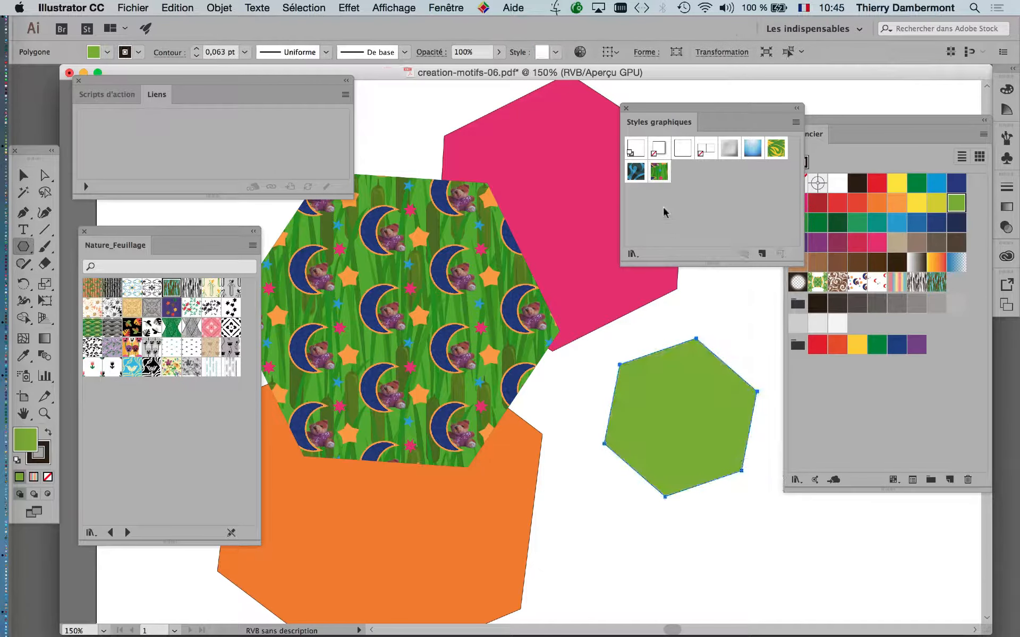
click(659, 171)
drag(575, 509, 594, 526)
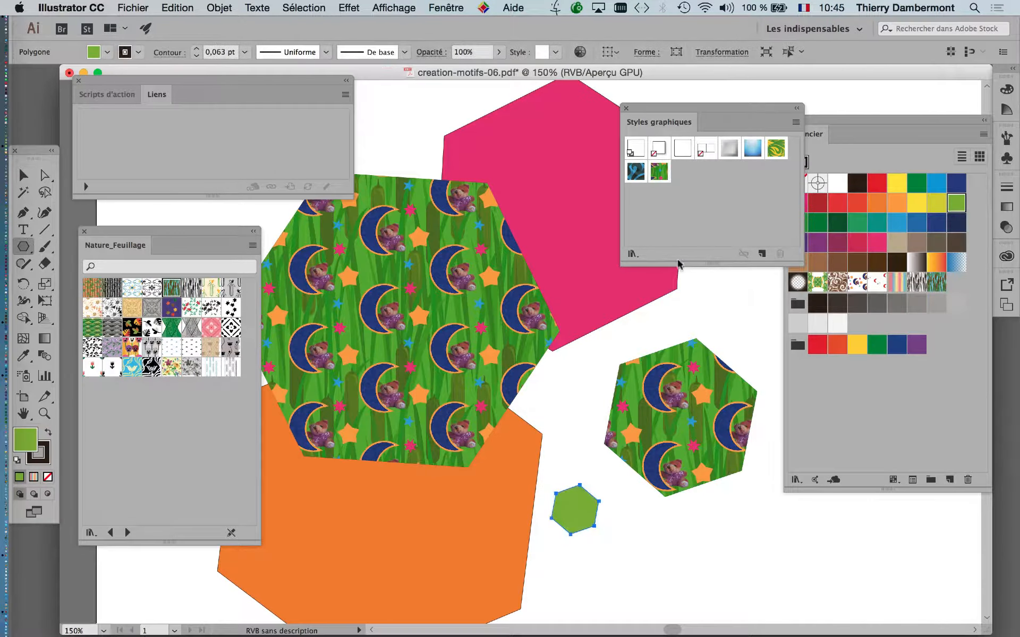
click(659, 172)
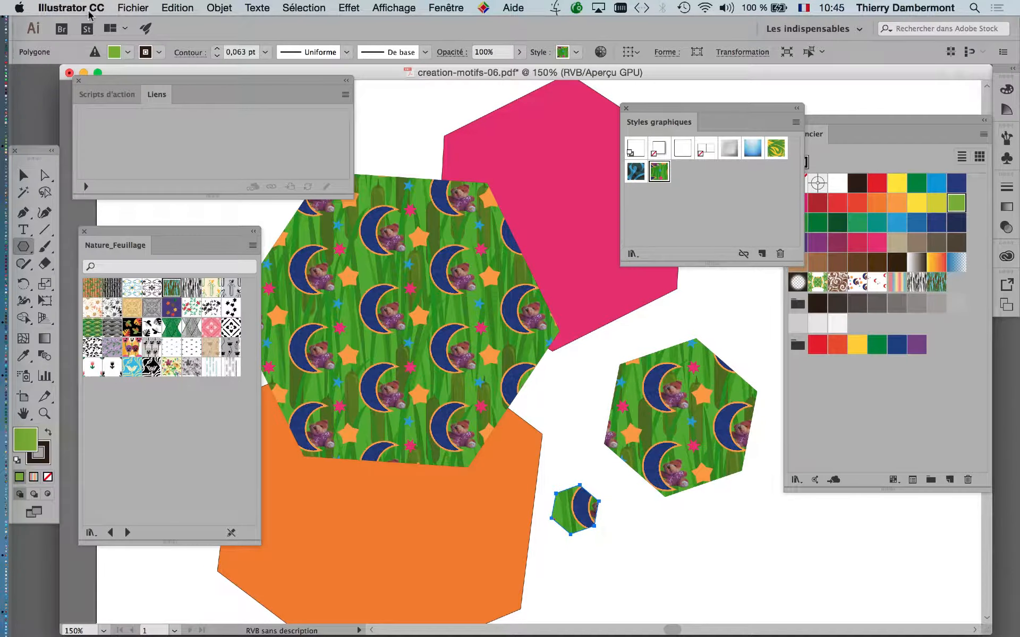
Create a new A3 portrait document, 297 x 420 mm in RVB mode, and draw a large five-pointed star in its upper half
click(133, 8)
click(146, 25)
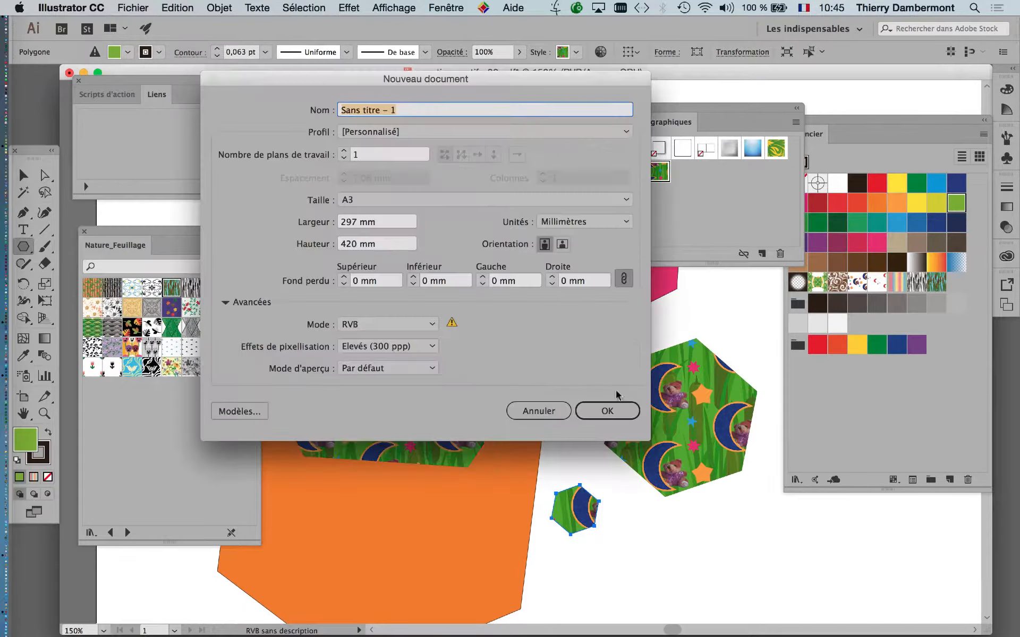
click(613, 411)
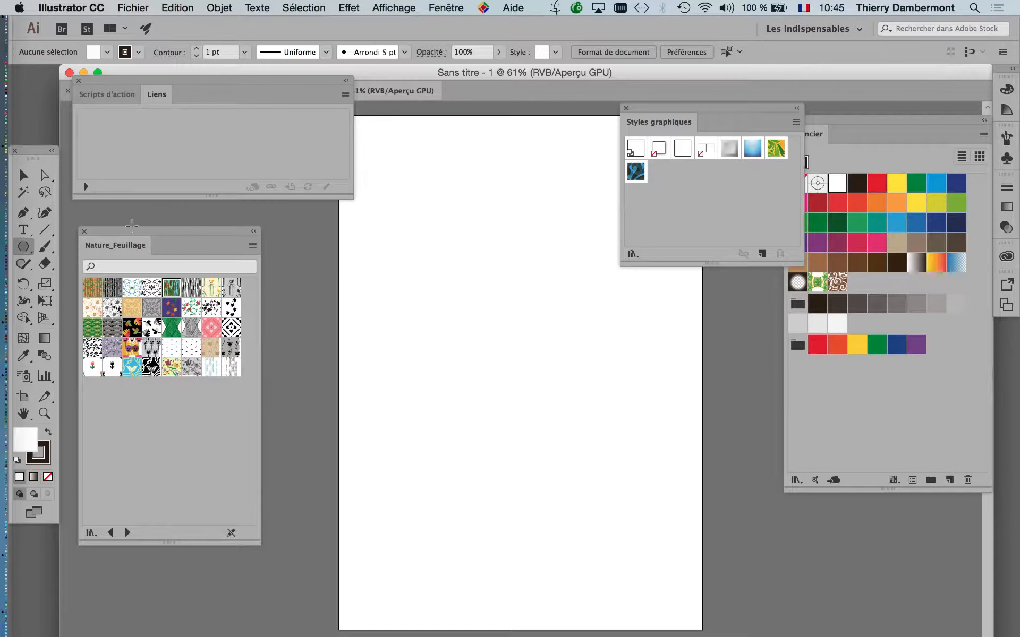
drag(28, 254, 88, 314)
drag(457, 316, 543, 365)
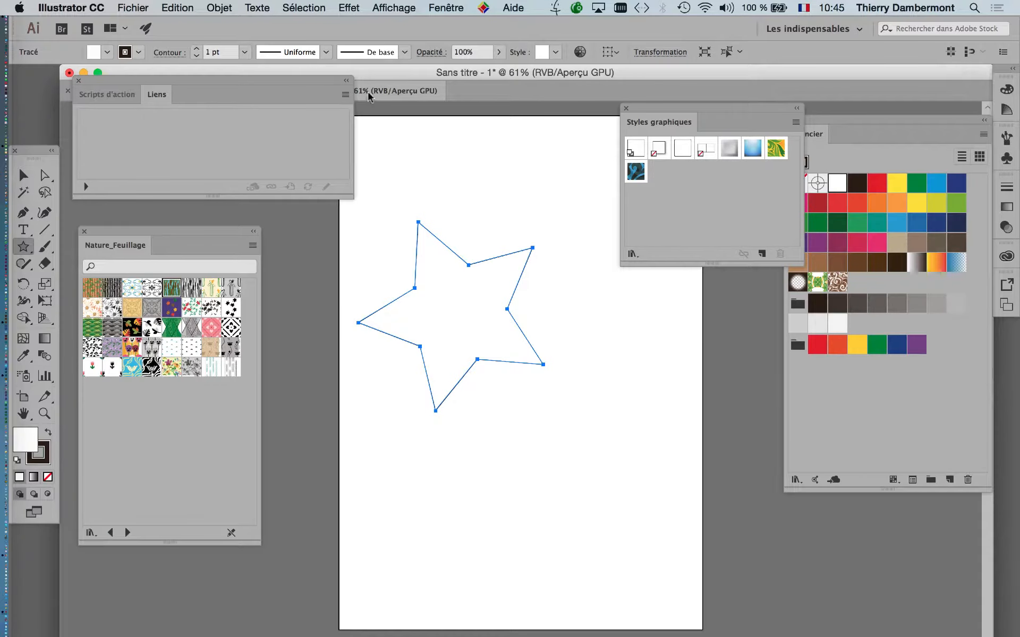
Copy the medium patterned hexagon from creation-motifs-06.pdf into the untitled document and place it beside the star's lower tip
drag(297, 94, 320, 238)
click(176, 90)
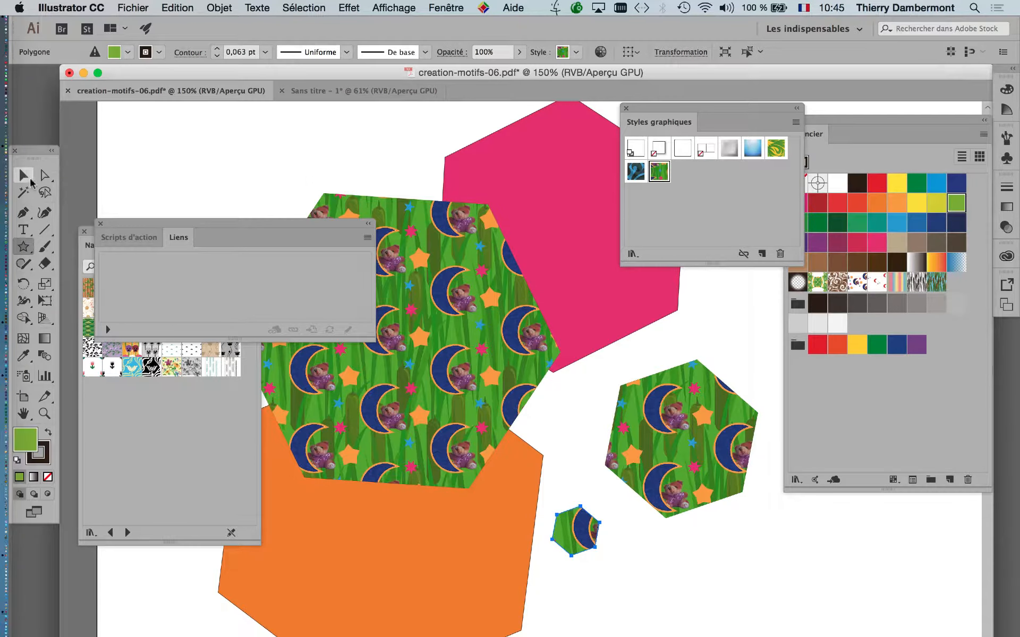
click(23, 175)
key(super+1)
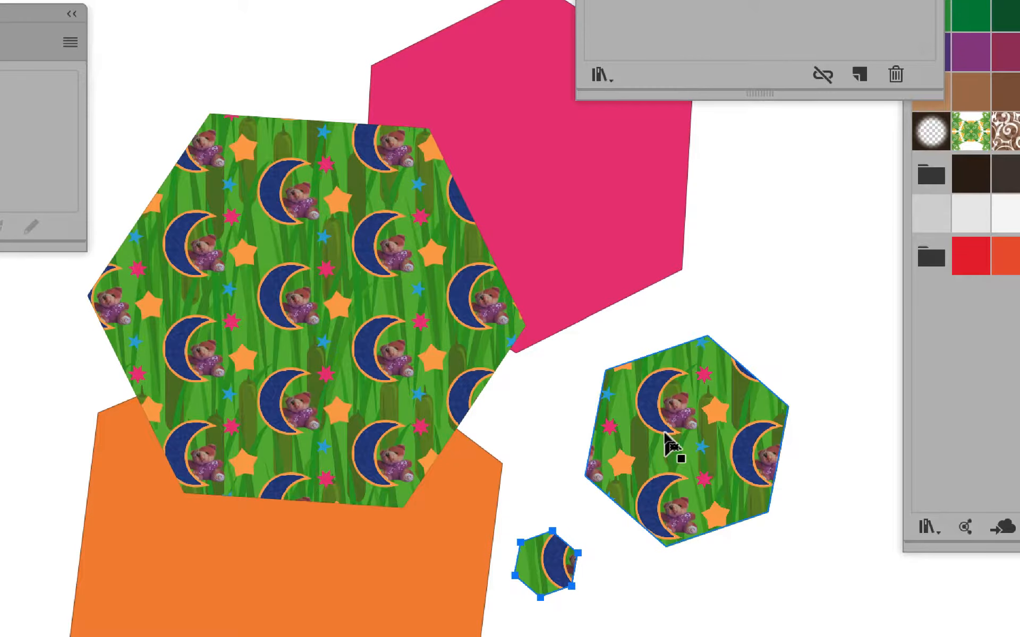
click(663, 434)
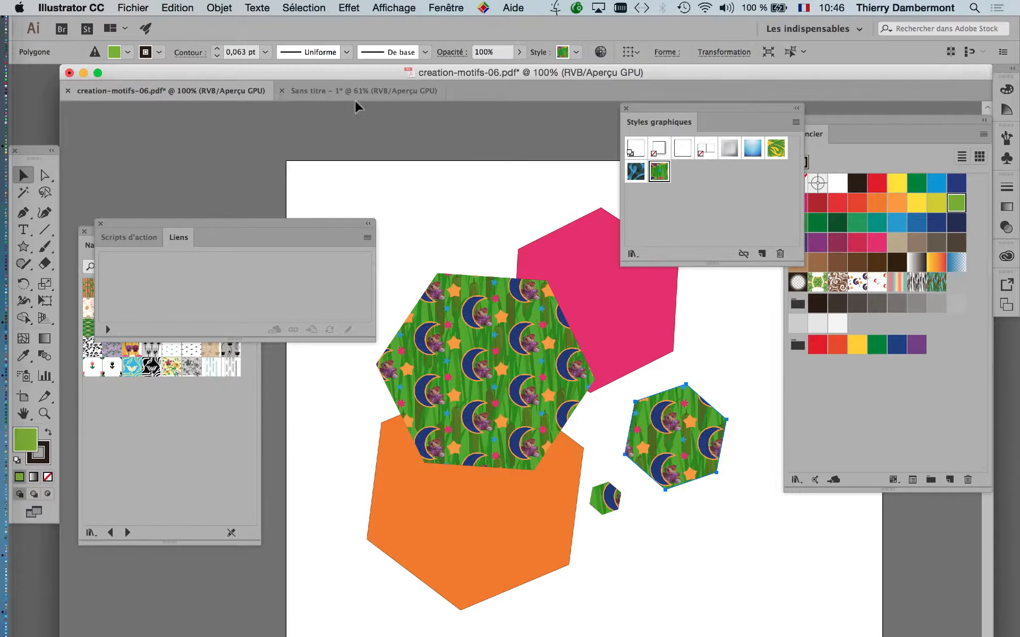
click(270, 4)
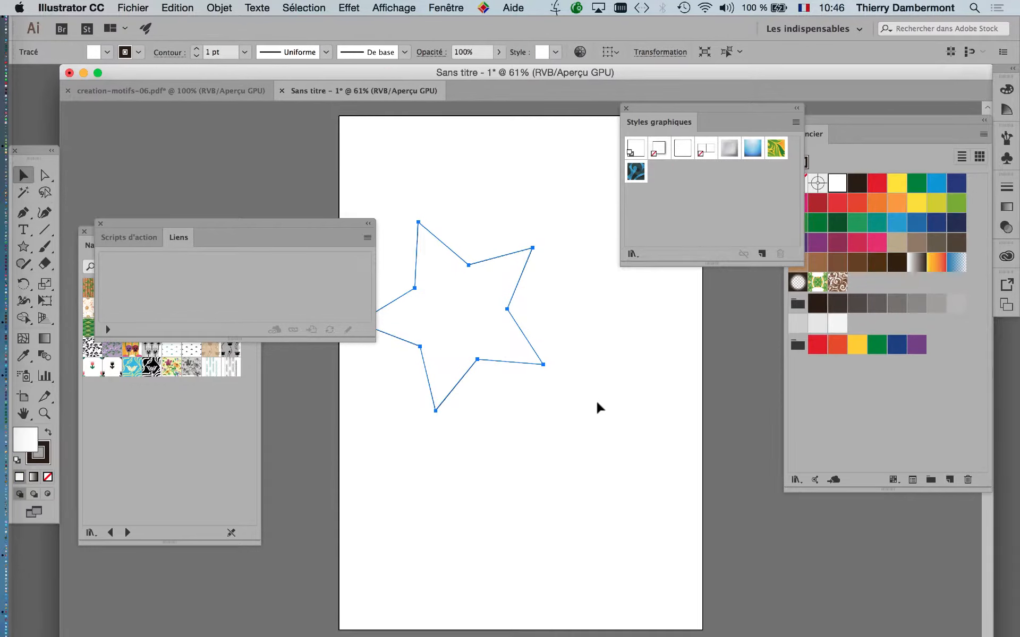
key(super+v)
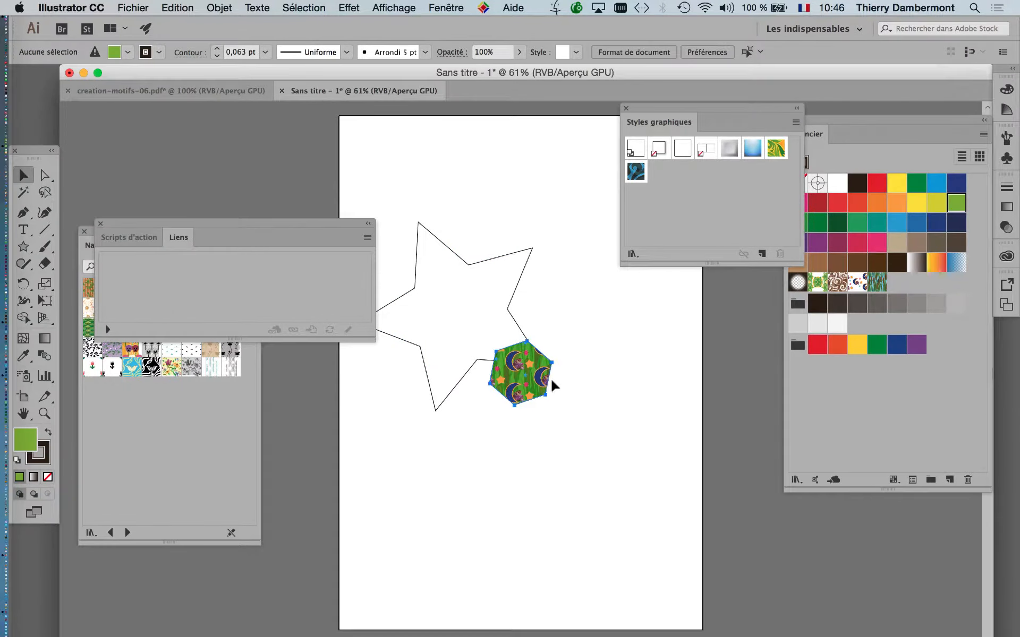
drag(521, 372, 582, 395)
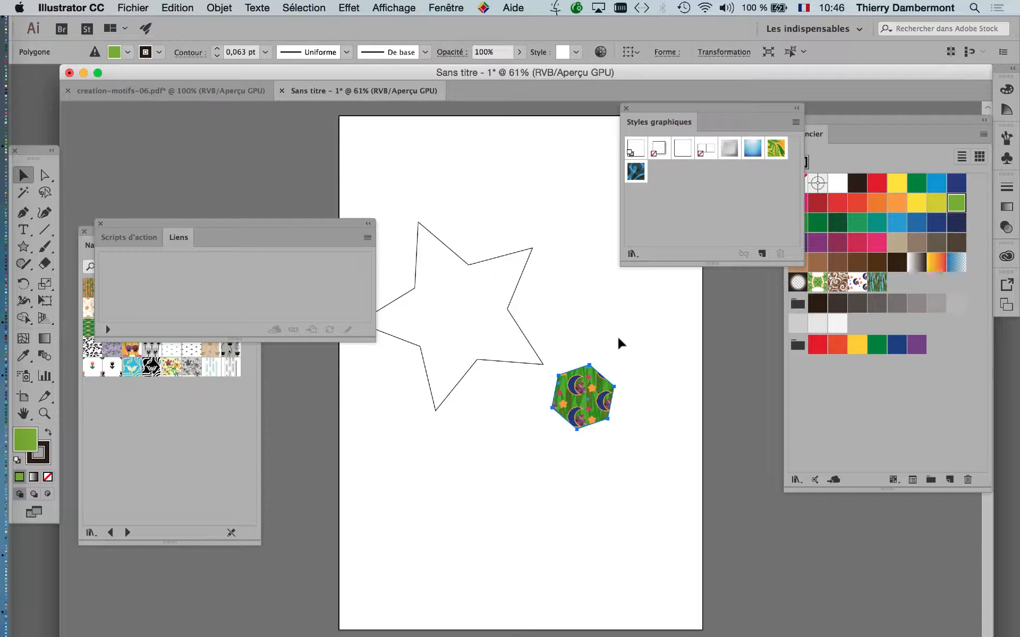
Move the pasted hexagon above the star's upper tip and delete it
click(611, 352)
drag(591, 400, 566, 214)
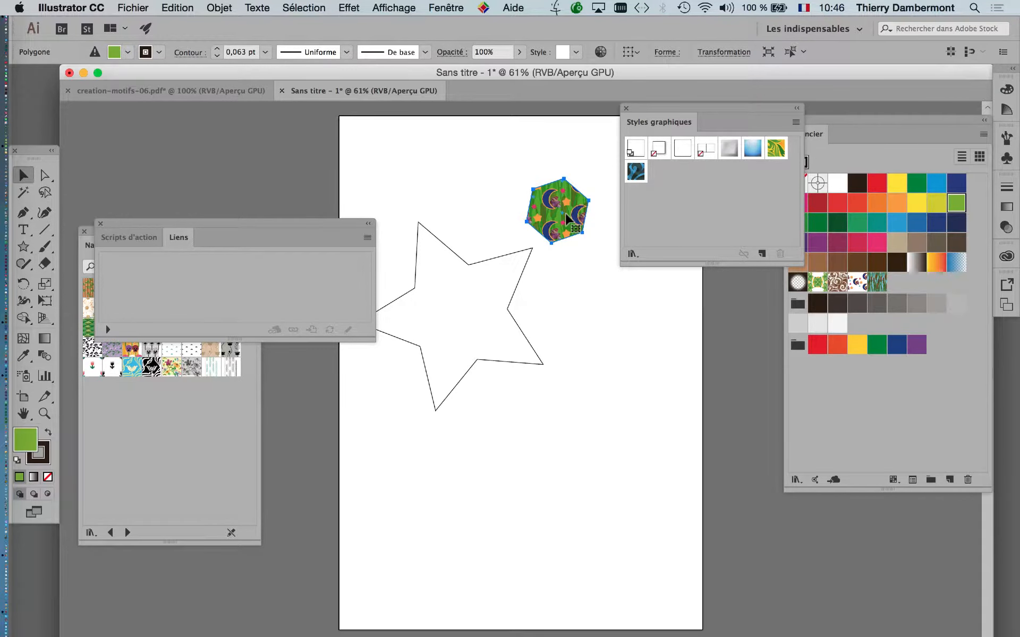
key(Delete)
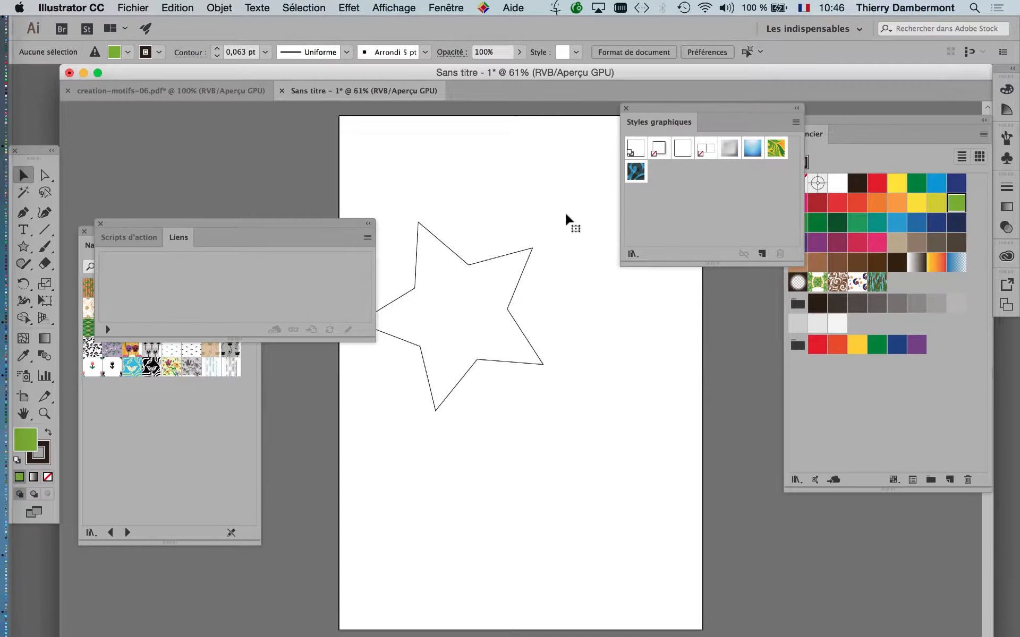
Try copying the large patterned hexagon from creation-motifs-06.pdf into the untitled document
click(194, 88)
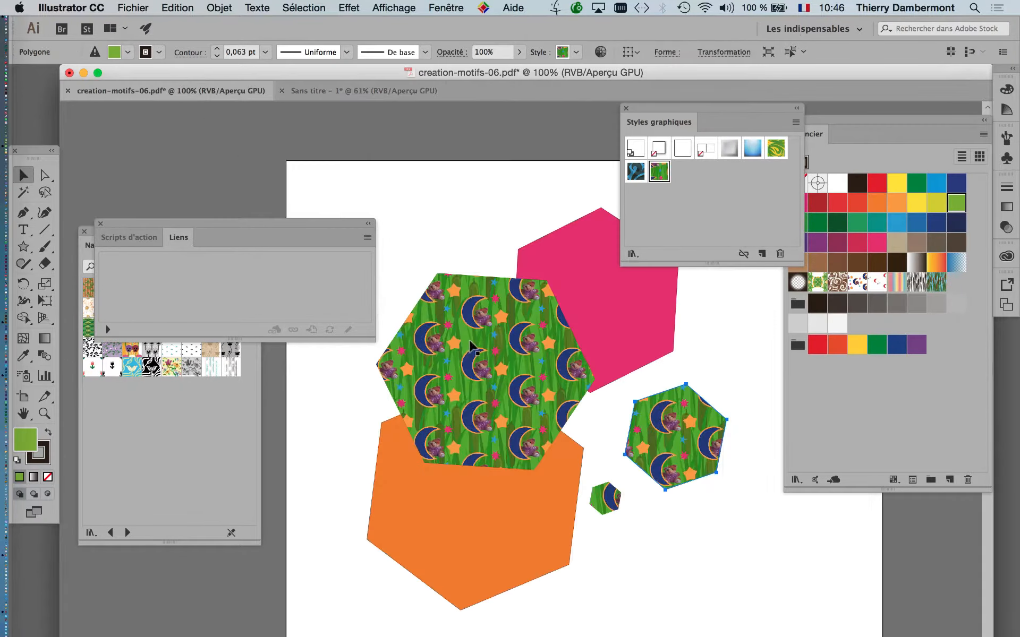
click(177, 8)
click(185, 74)
click(361, 90)
key(super+v)
Switch to creation-motifs-06.pdf and save its graphic styles as the library creation-motifs-06.ai in the Styles graphiques folder
drag(666, 110, 623, 139)
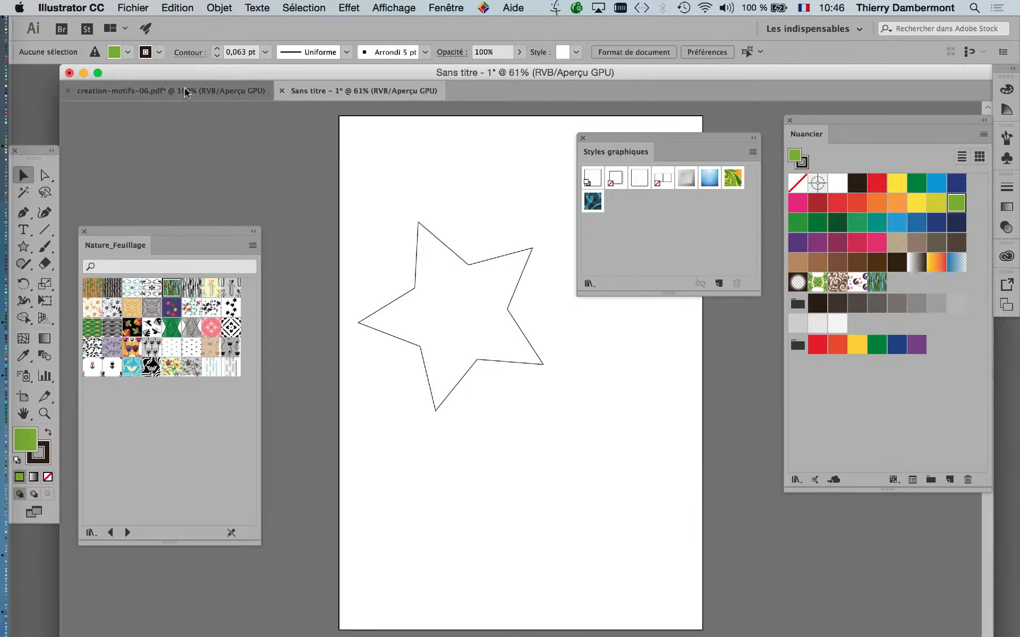
click(191, 94)
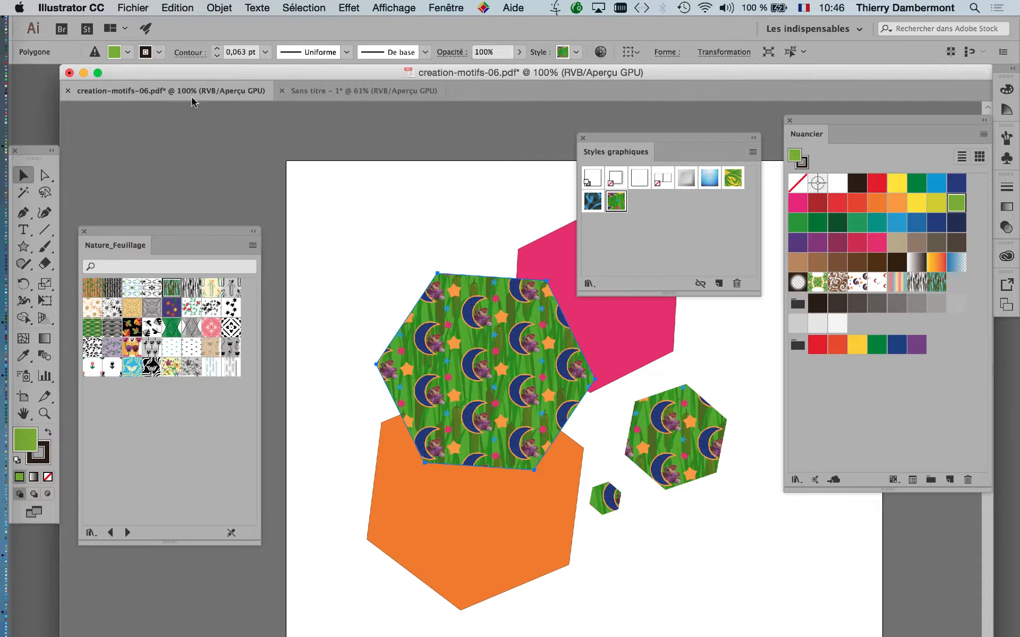
scroll(577, 329, up, 1)
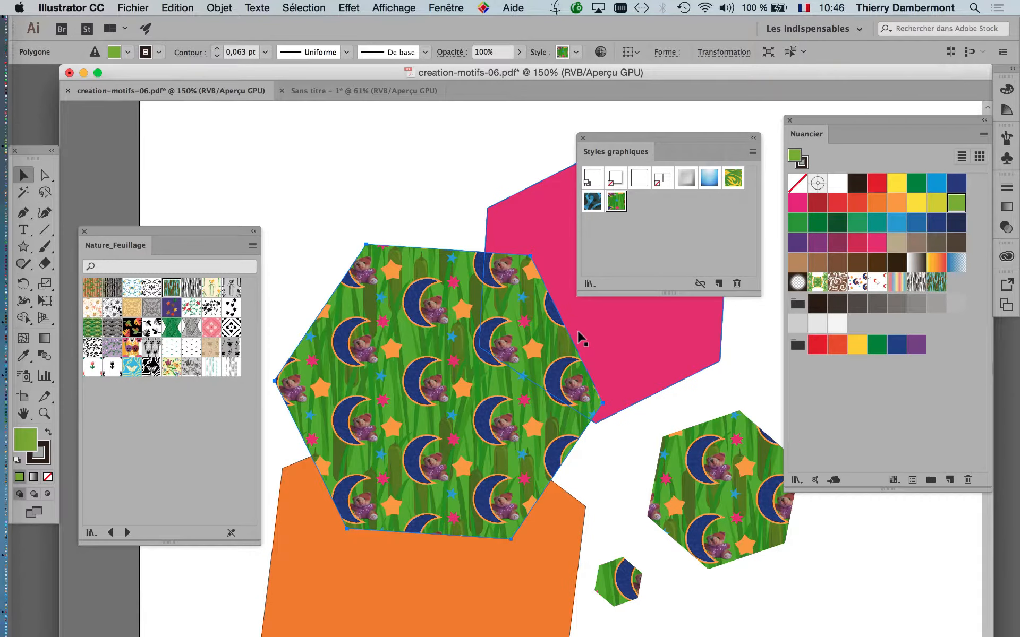
drag(596, 140, 612, 131)
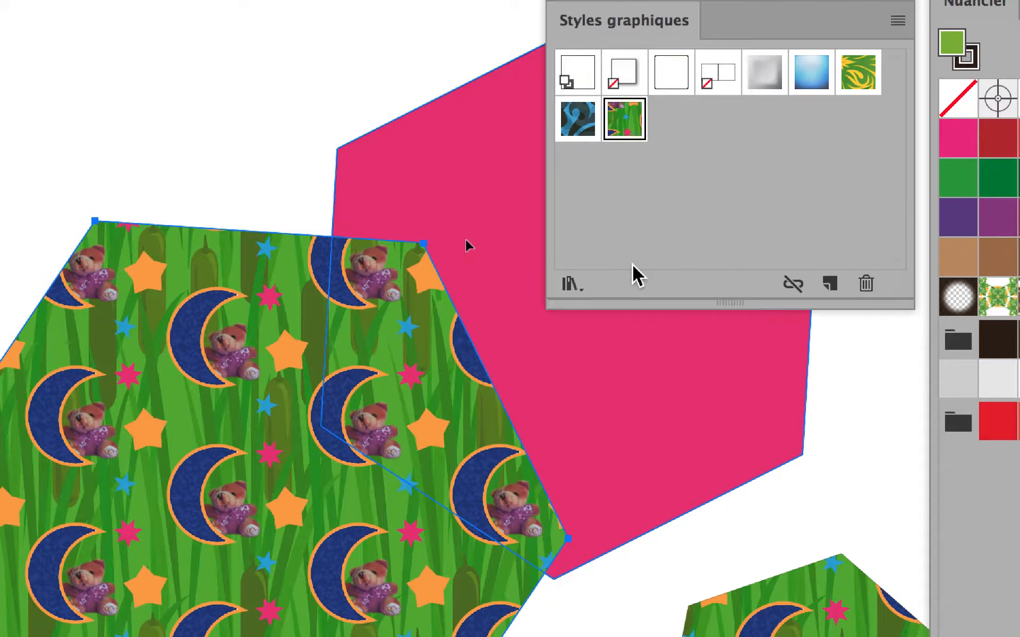
click(466, 238)
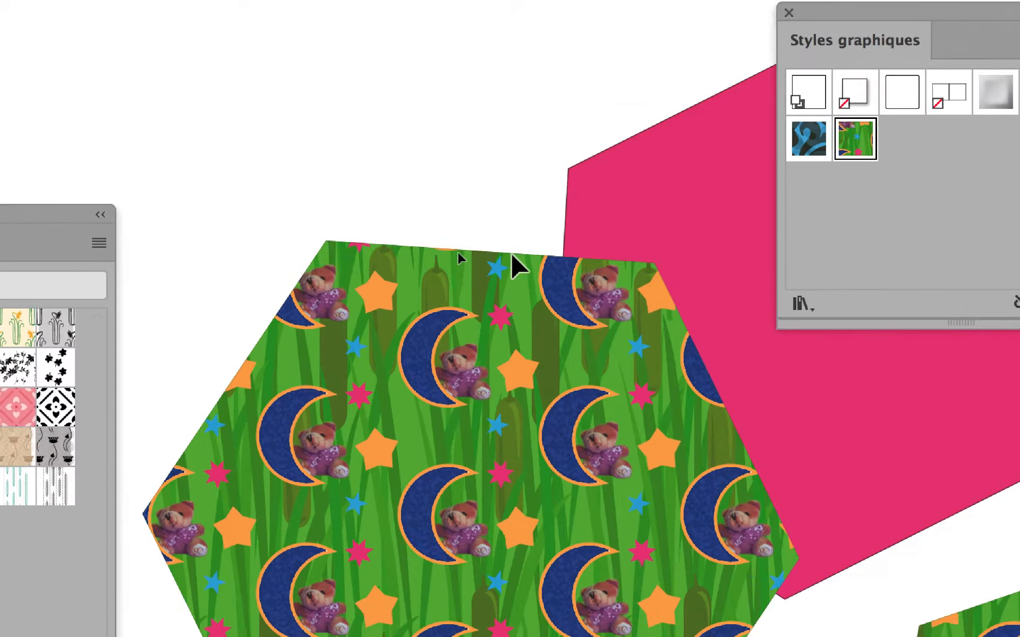
click(512, 260)
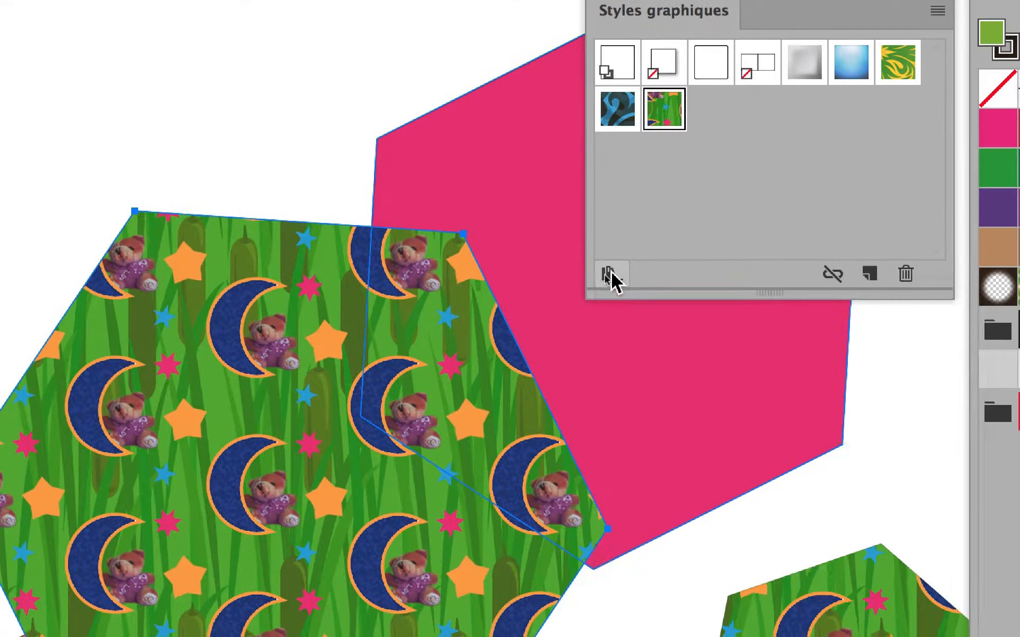
click(563, 357)
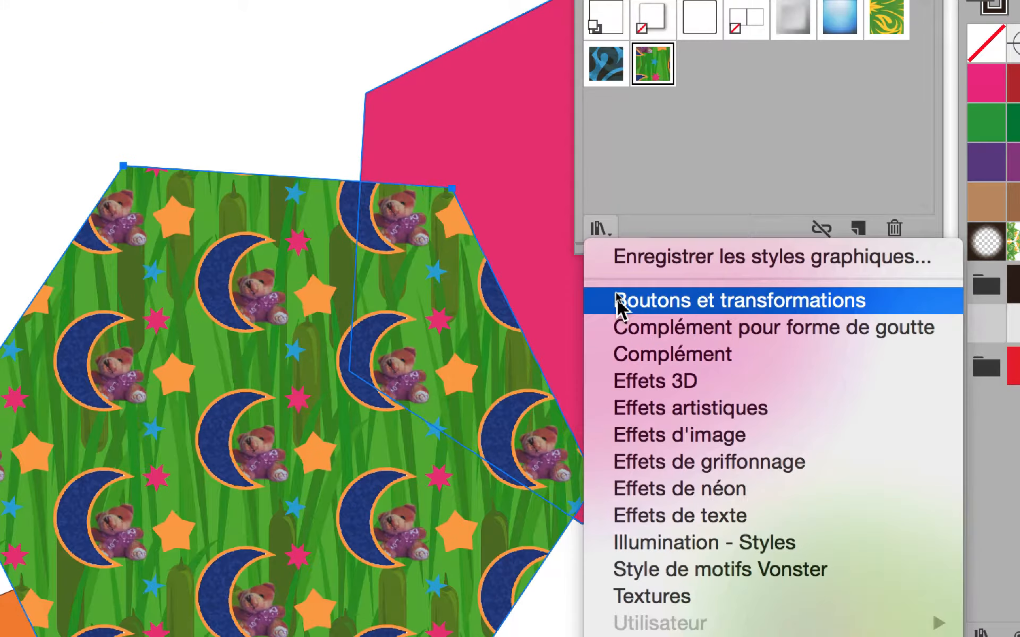
click(624, 258)
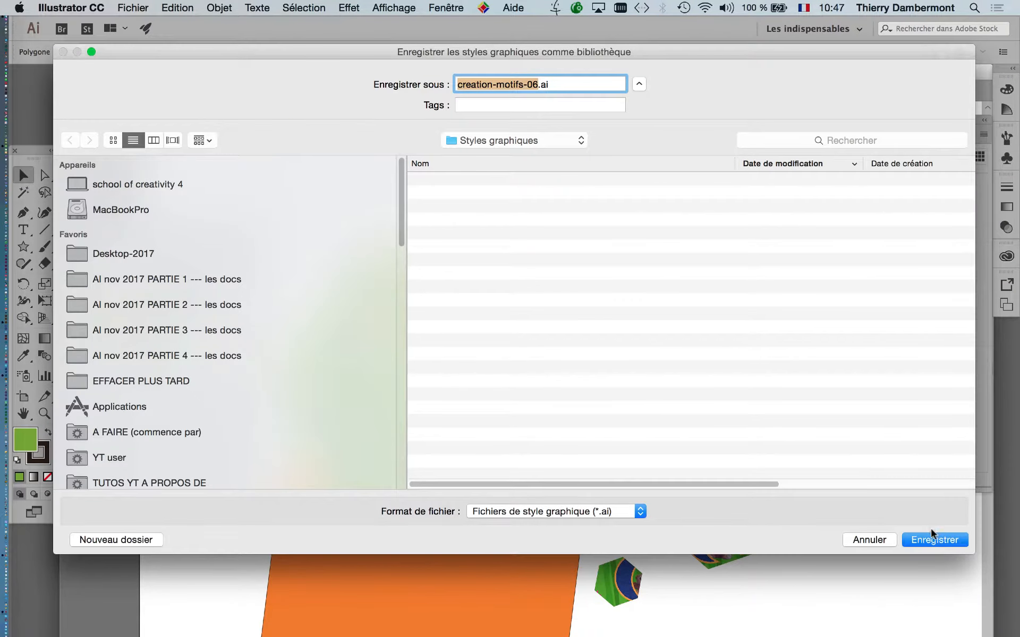
click(937, 539)
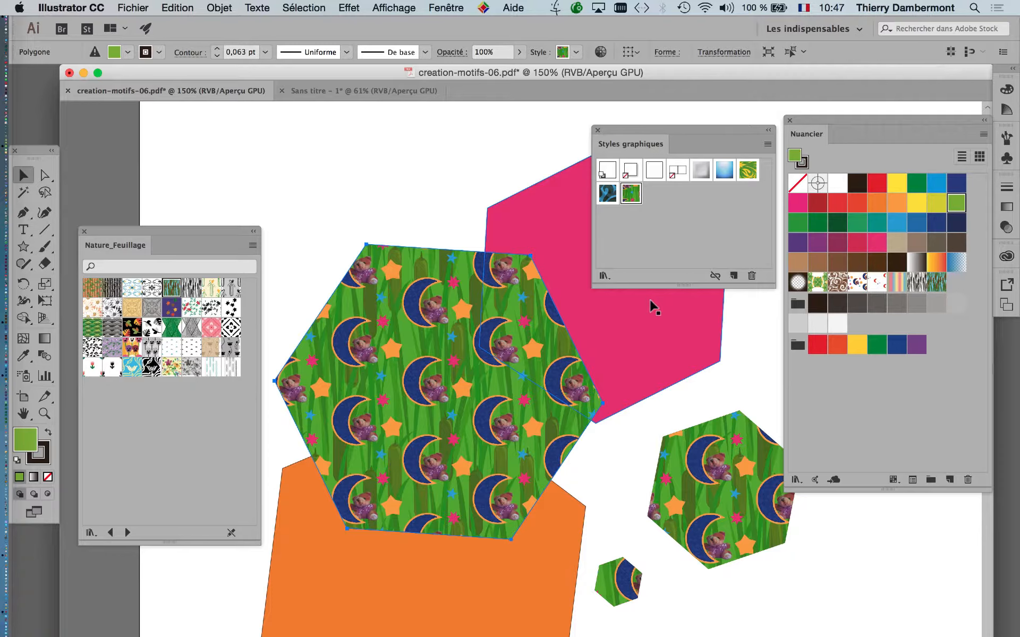
click(605, 275)
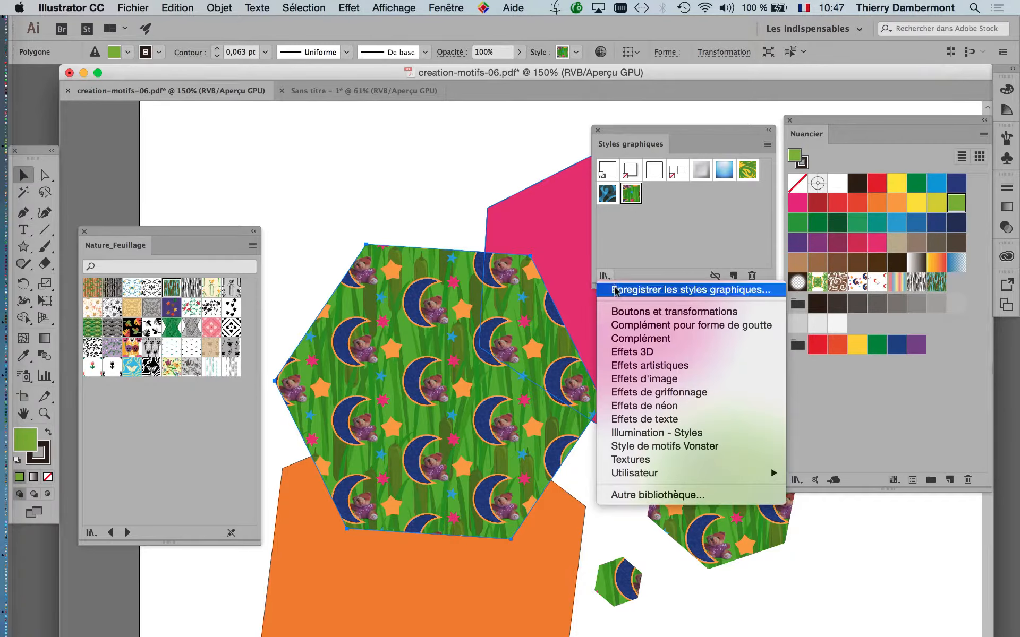
click(616, 263)
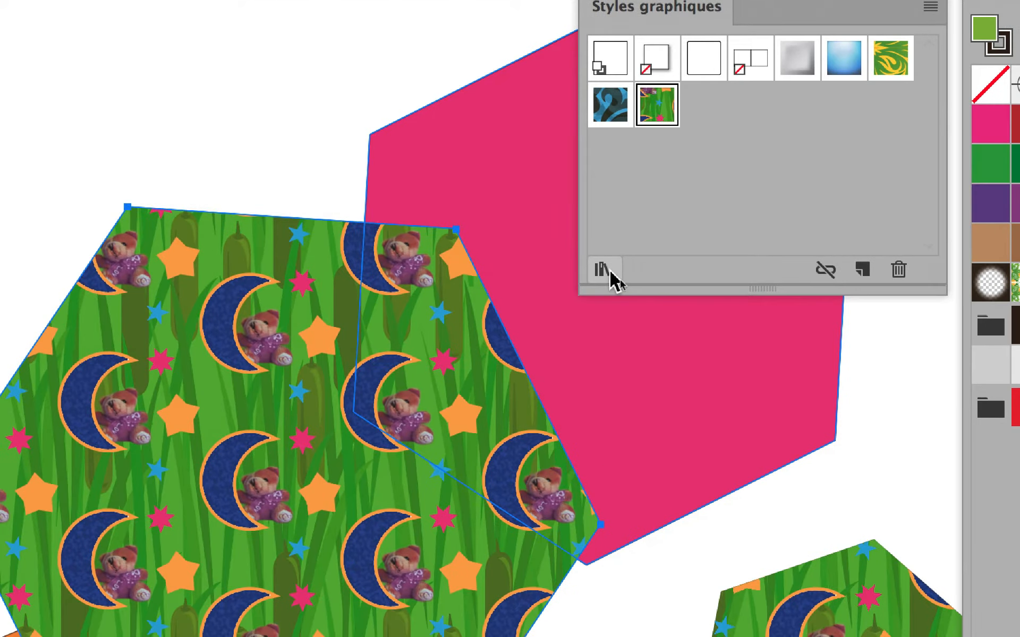
click(610, 271)
click(622, 267)
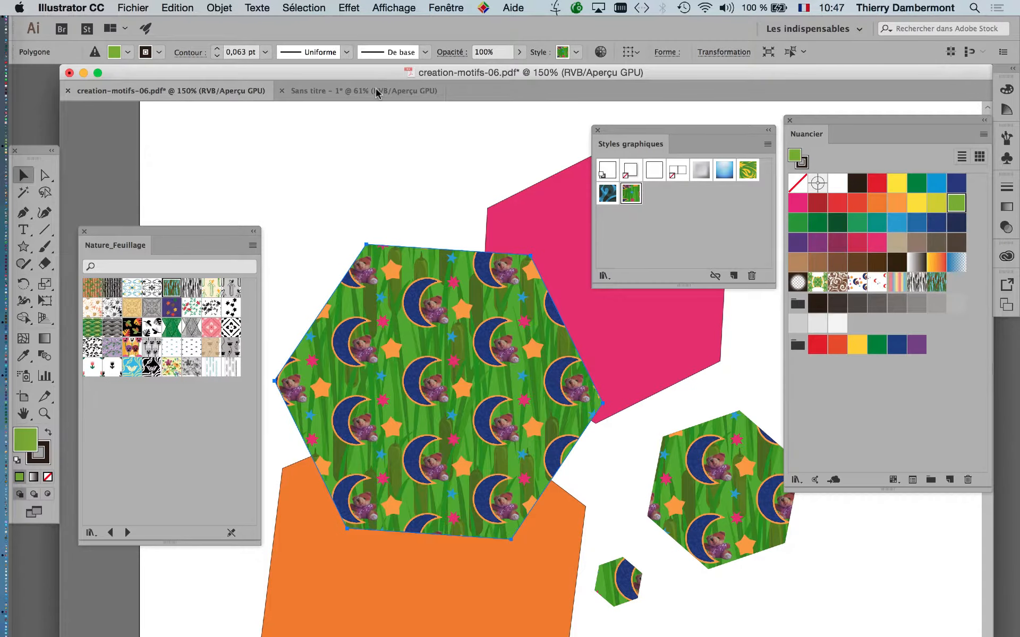
Switch to the untitled document and load the user graphic style library creation-motifs-06
click(375, 90)
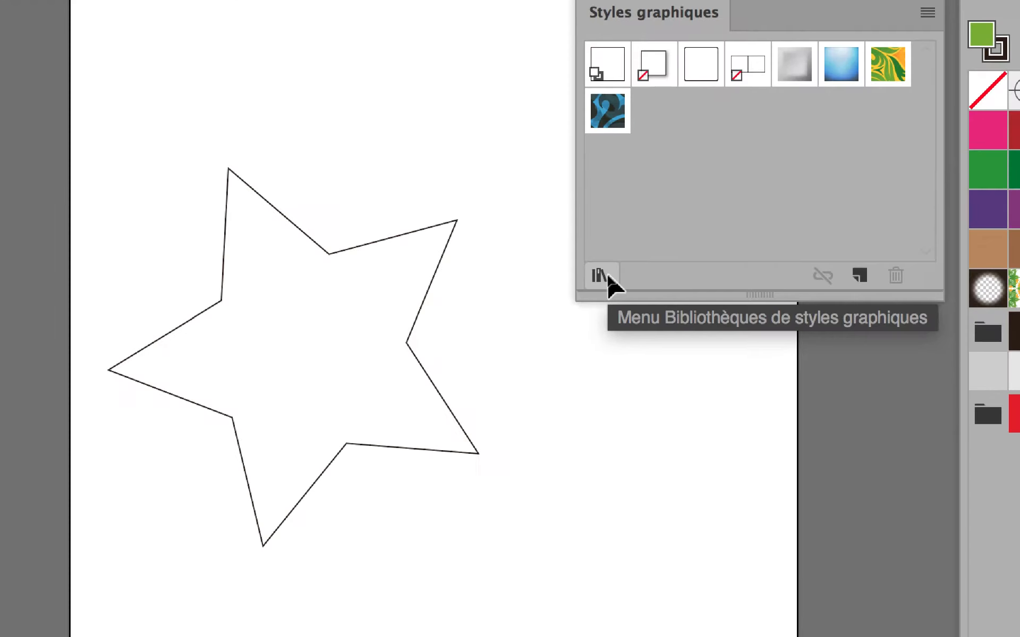
click(606, 273)
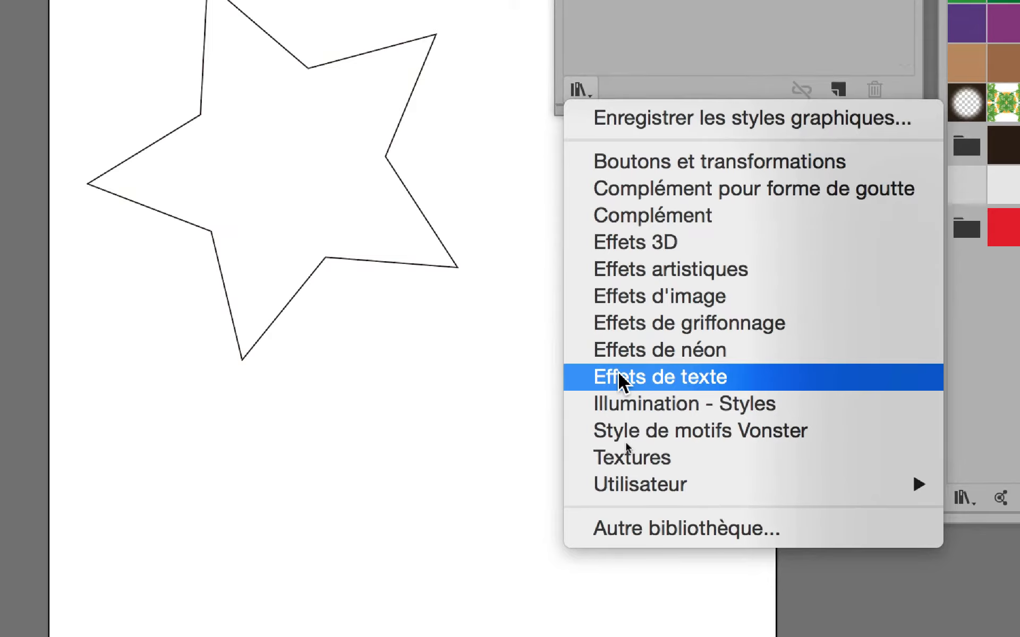
mouse_move(648, 485)
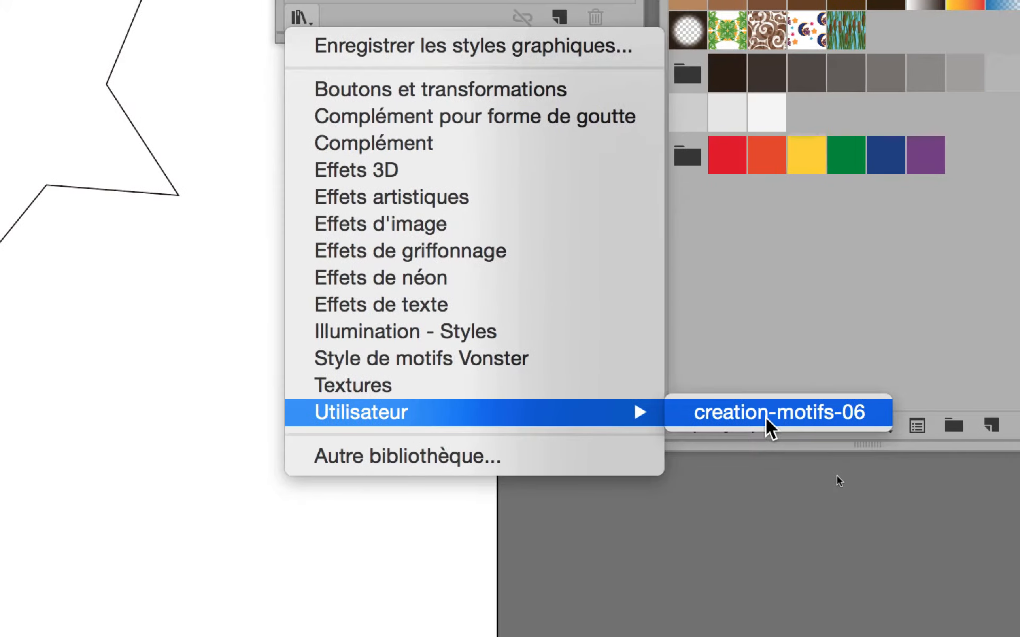
click(982, 418)
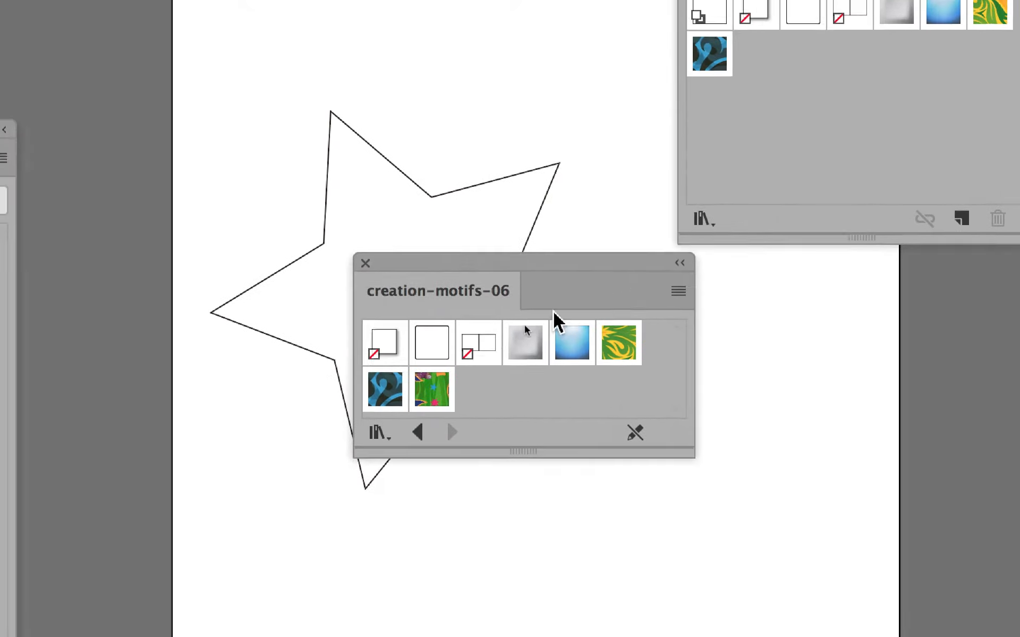
Apply the library's moon-and-teddy-bear pattern style to the large star and check its fill up close
click(435, 199)
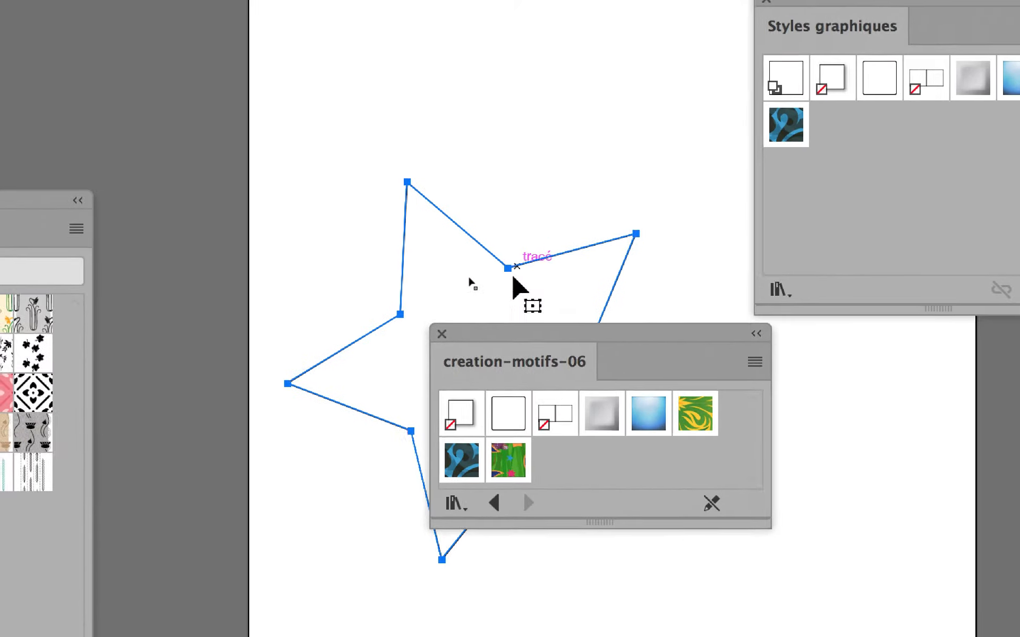
click(503, 466)
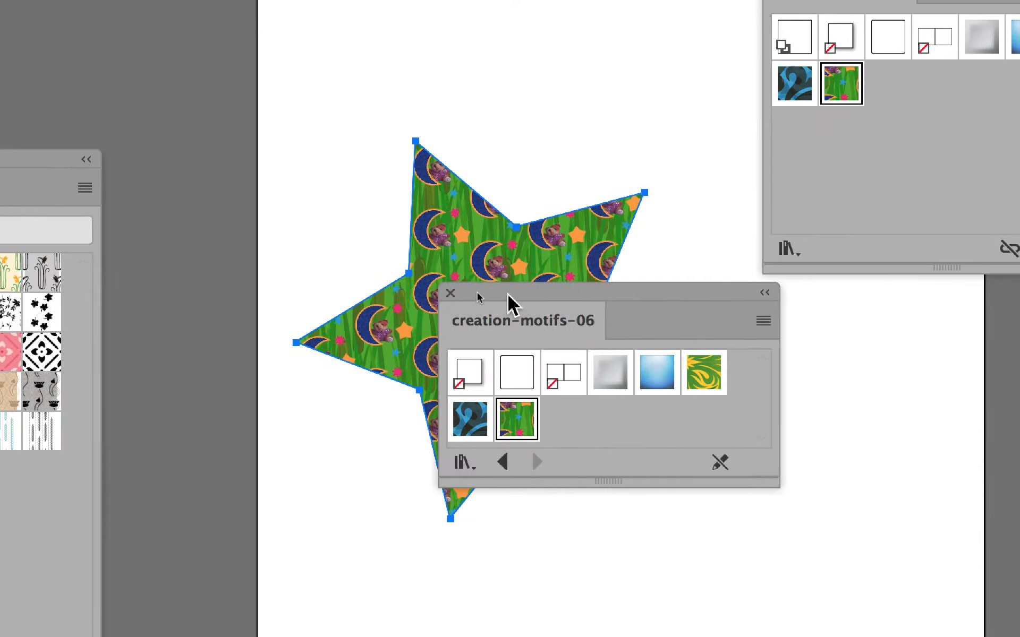
drag(506, 298, 617, 319)
click(580, 315)
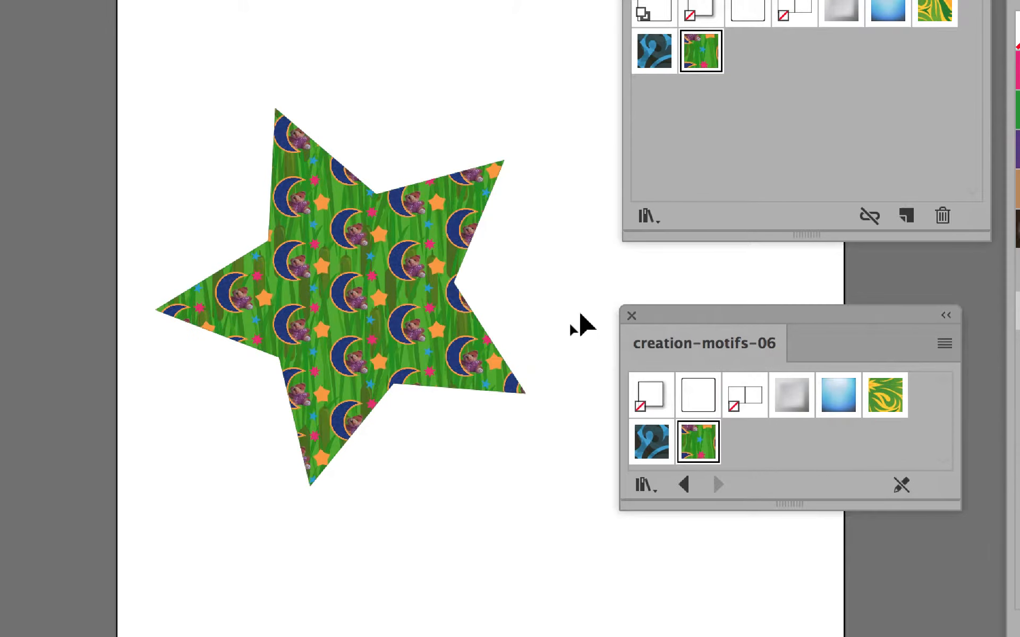
scroll(375, 264, up, 6)
scroll(512, 299, down, 6)
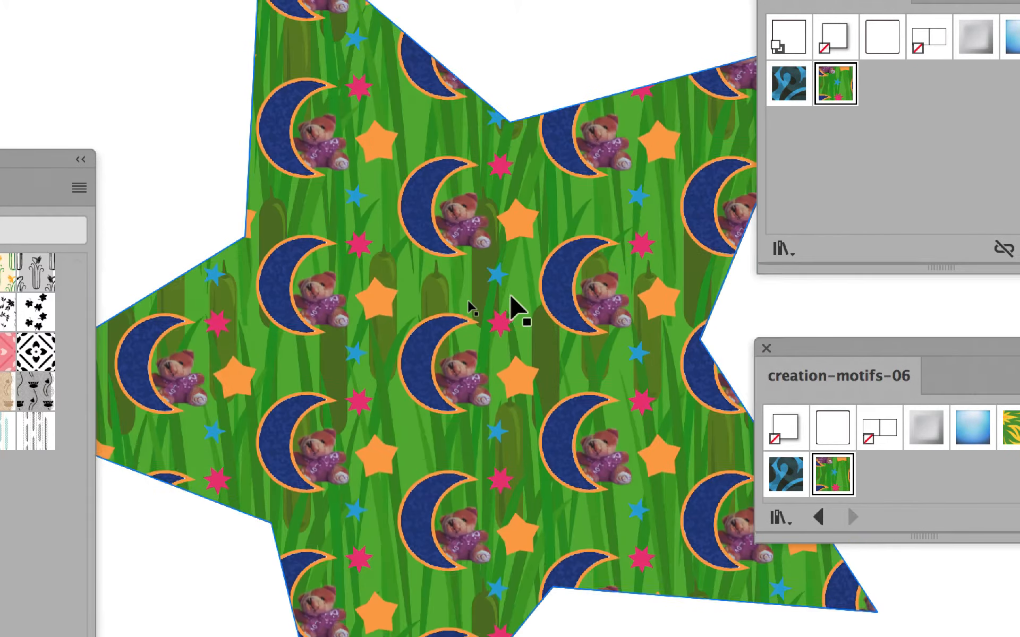
scroll(512, 299, up, 3)
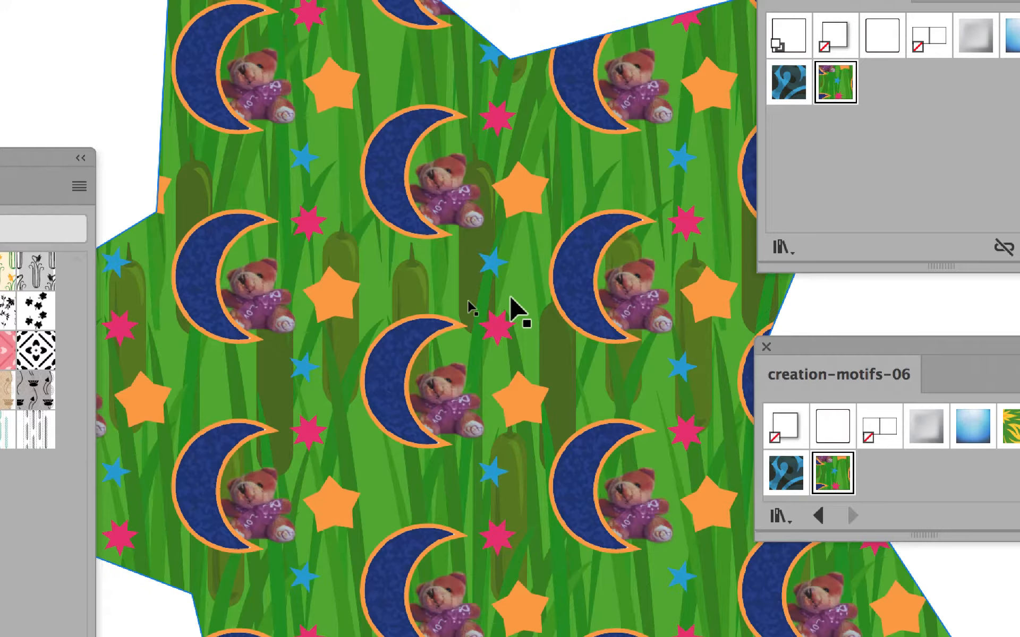
scroll(511, 299, down, 2)
scroll(511, 298, down, 2)
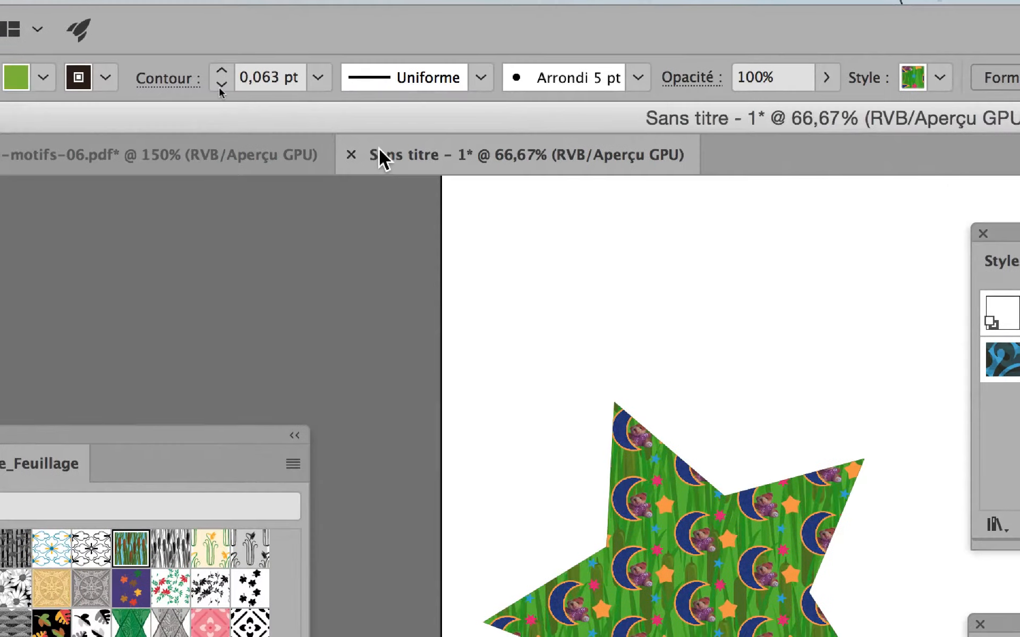
click(230, 155)
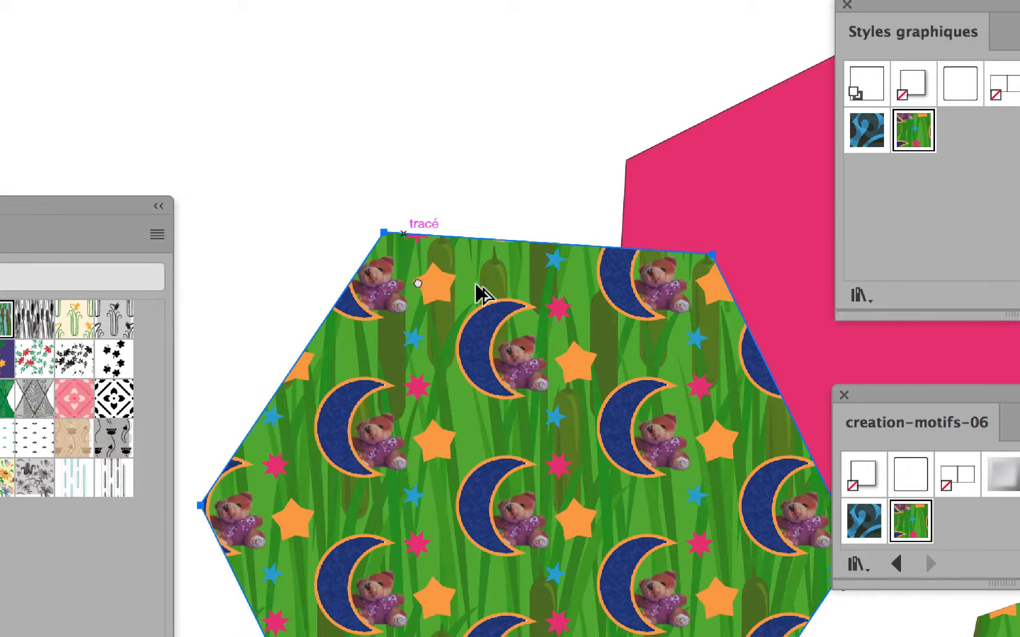
scroll(478, 289, down, 1)
drag(478, 289, 455, 152)
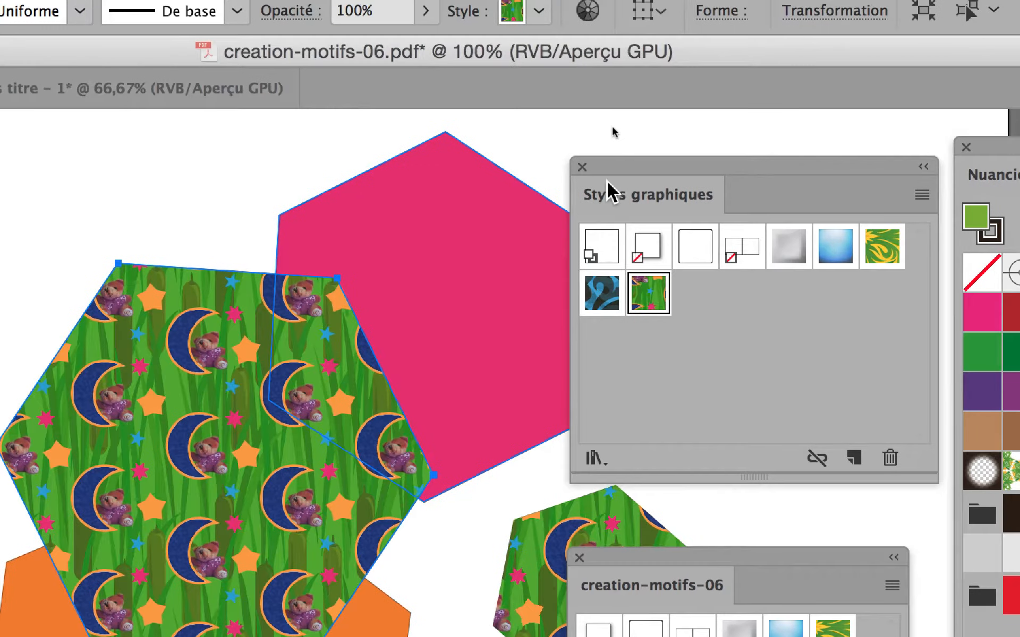
drag(876, 99, 754, 80)
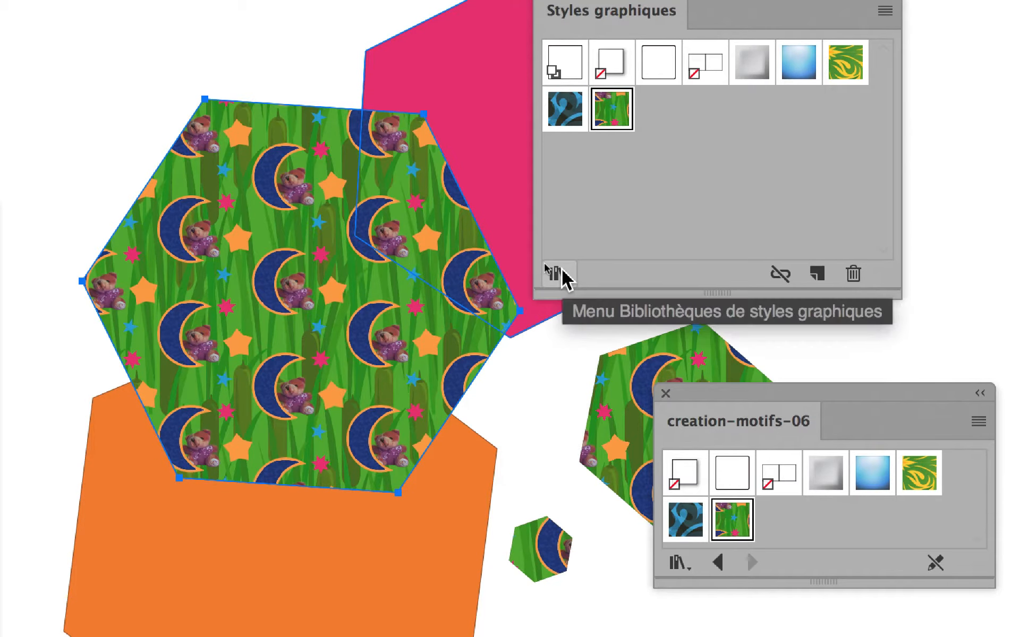
click(555, 273)
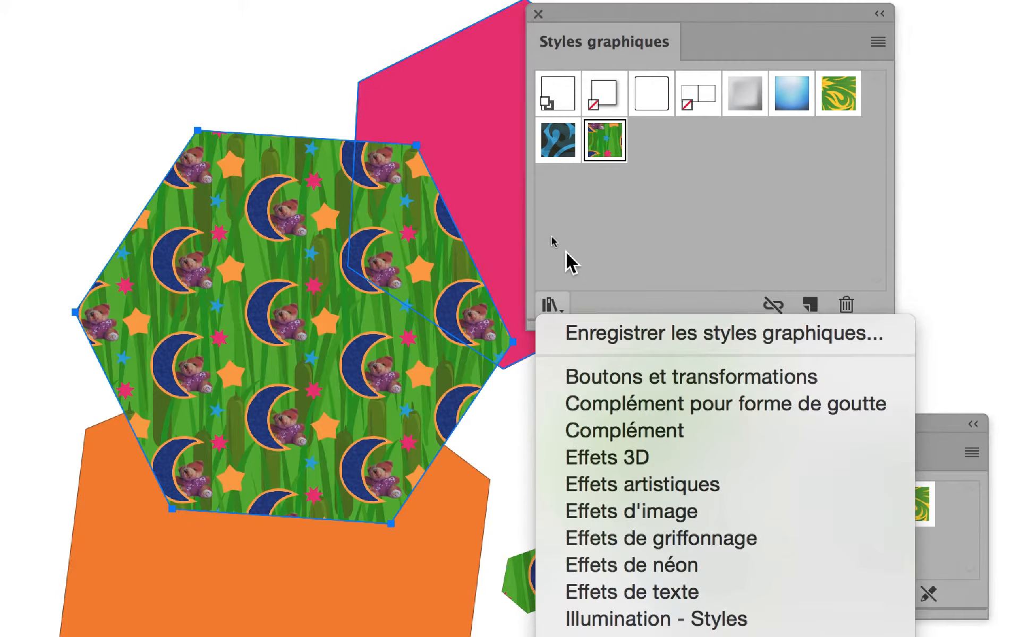
click(571, 221)
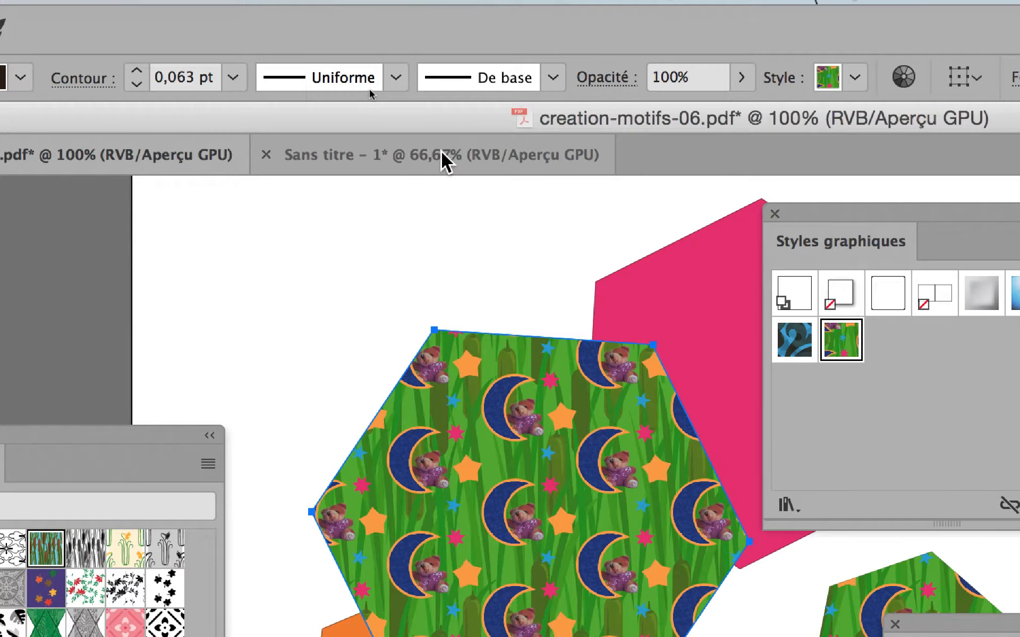
Return to the untitled document, close the creation-motifs-06 style library and reopen it from the user libraries
click(444, 156)
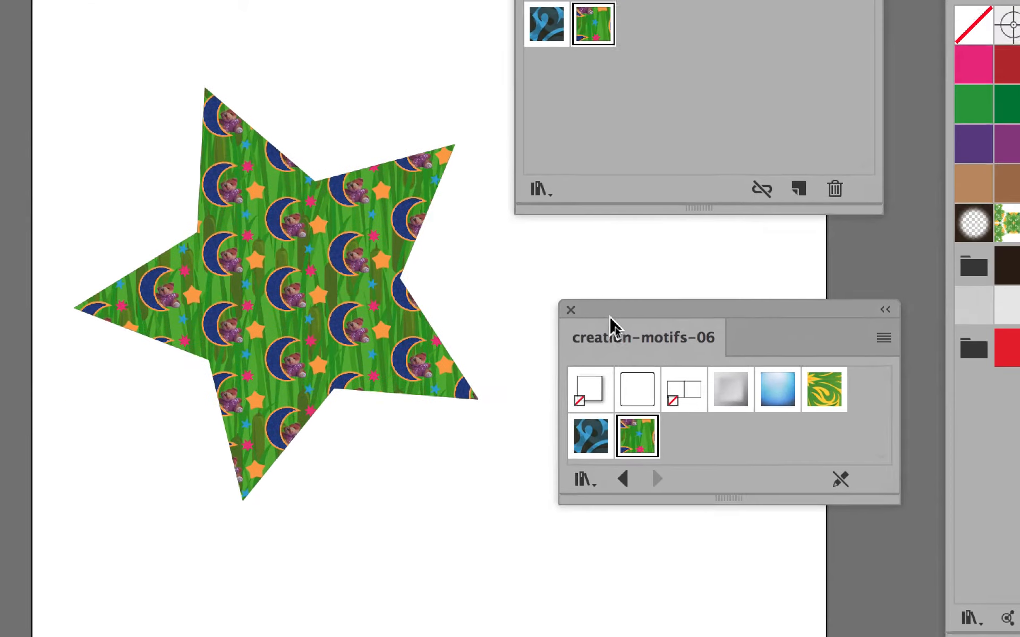
click(570, 309)
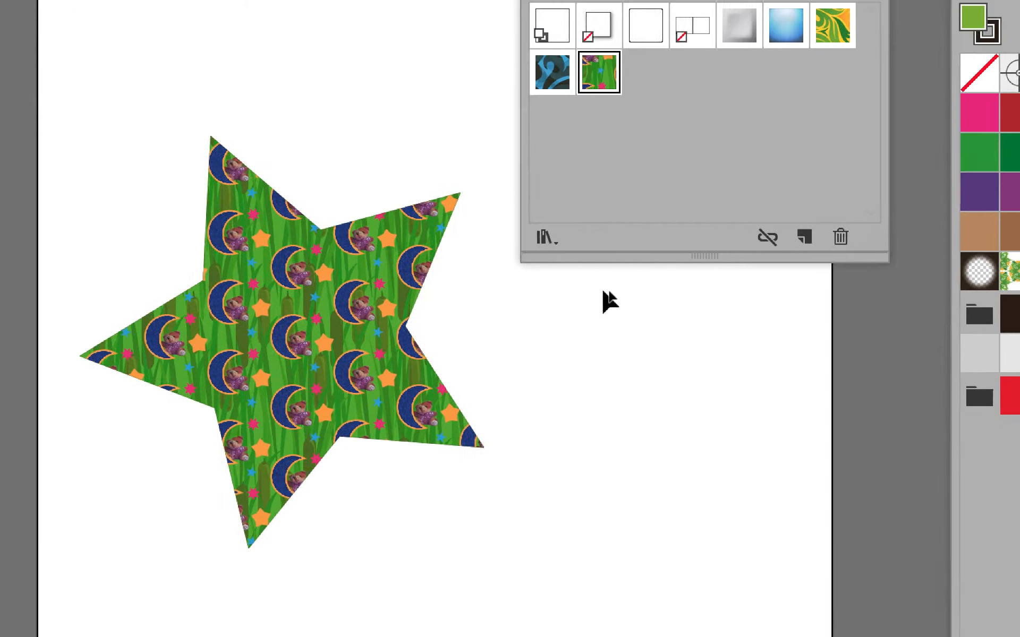
click(545, 237)
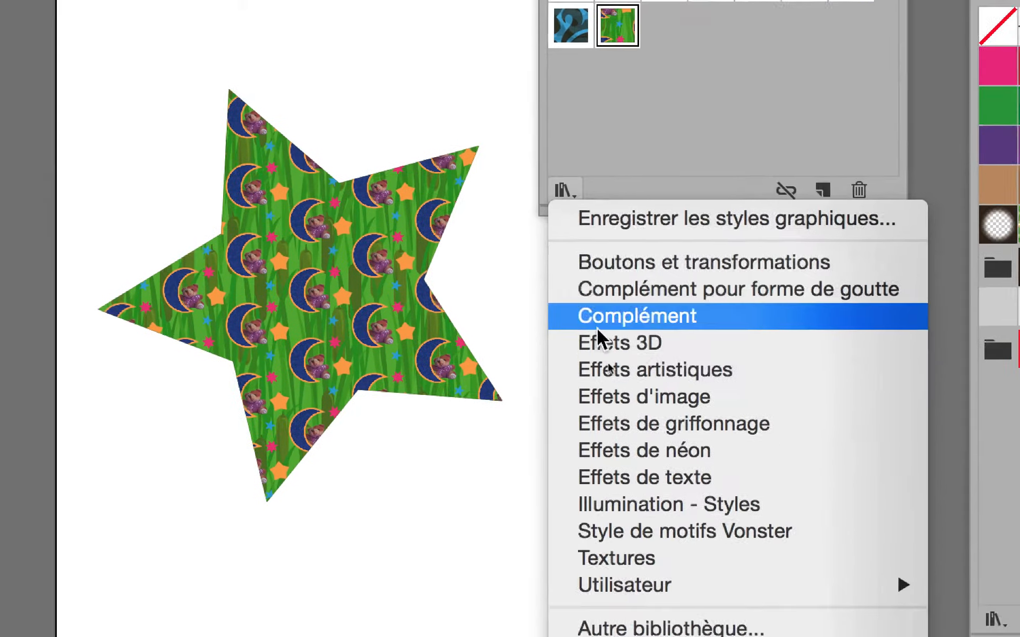
mouse_move(637, 586)
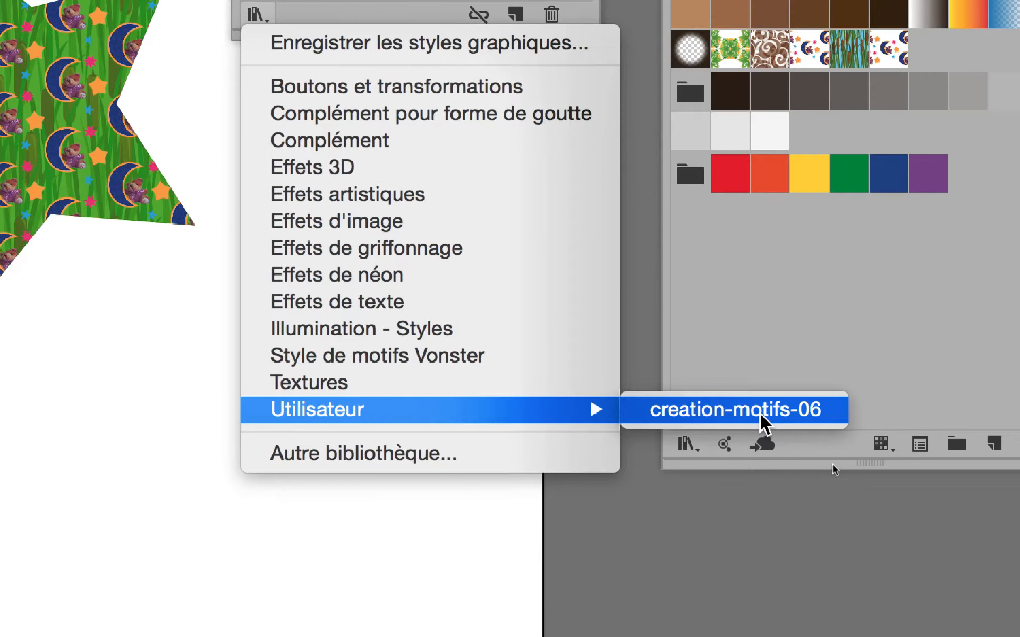
click(760, 416)
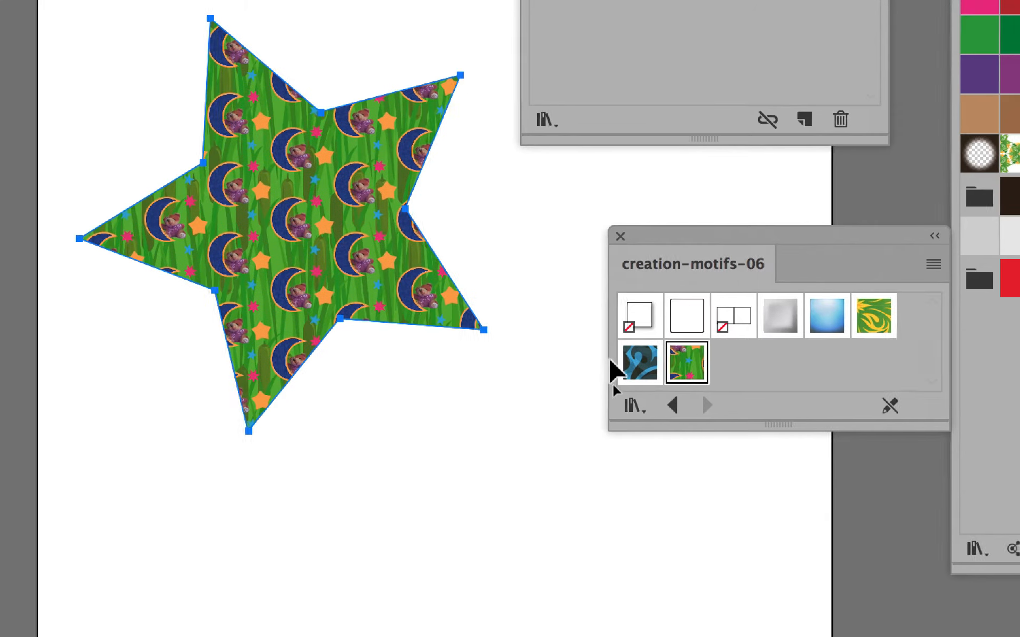
Try the library's blue swirl, blue gradient and green-and-yellow foliage styles on the star one after another
click(714, 393)
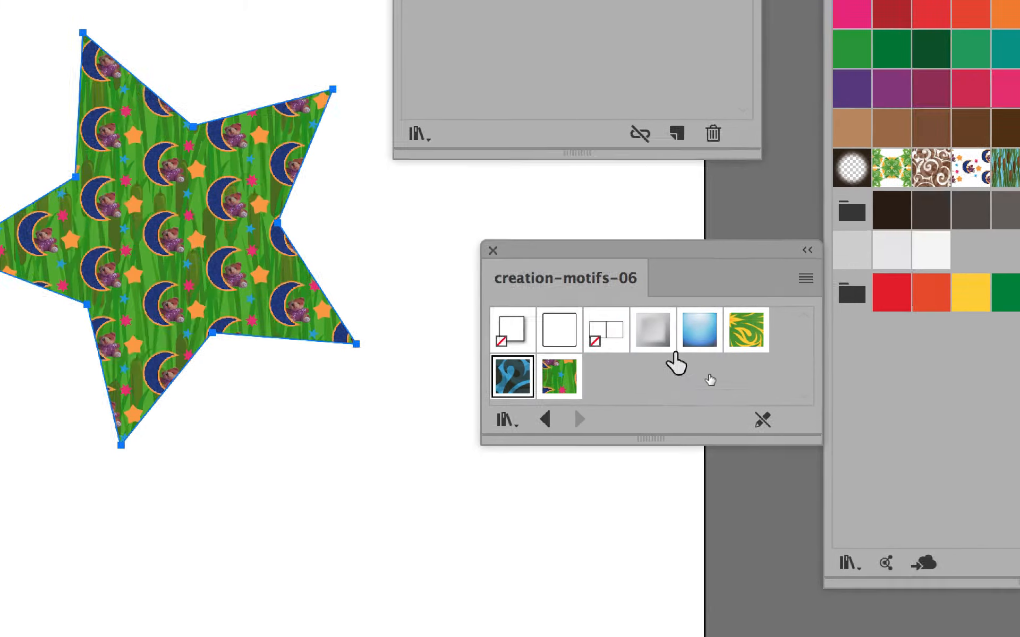
click(700, 334)
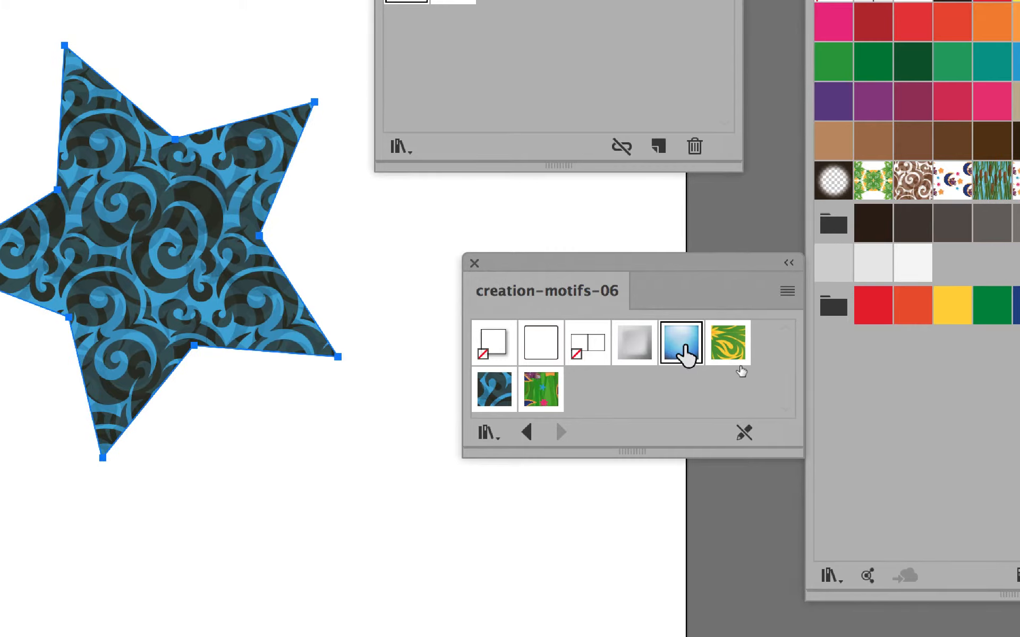
click(725, 345)
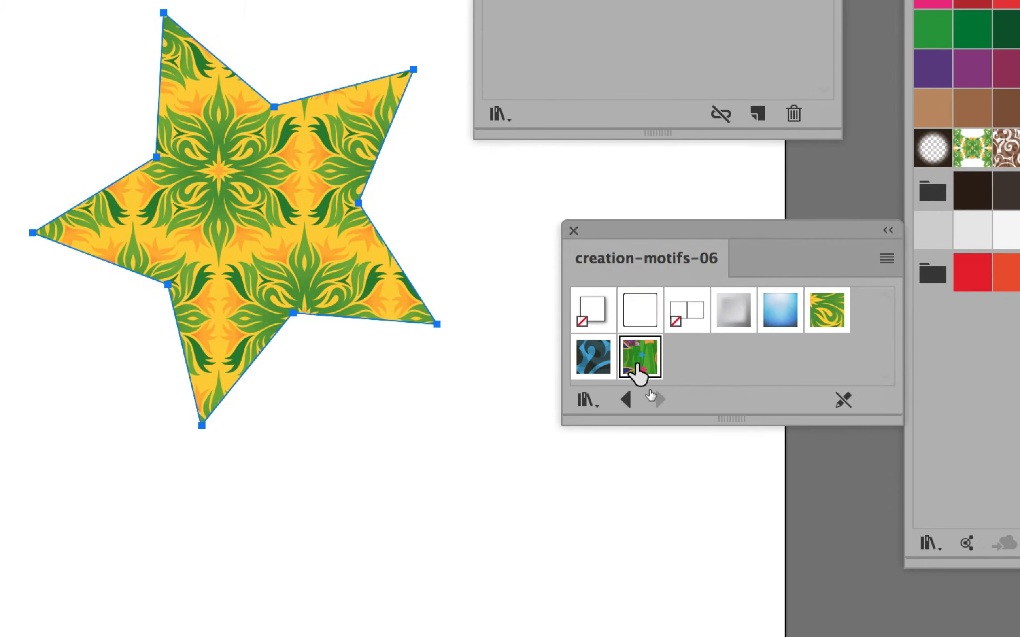
Reapply the moon-and-teddy-bear pattern style from the creation-motifs-06 library to the star and inspect the layered fill up close
click(578, 382)
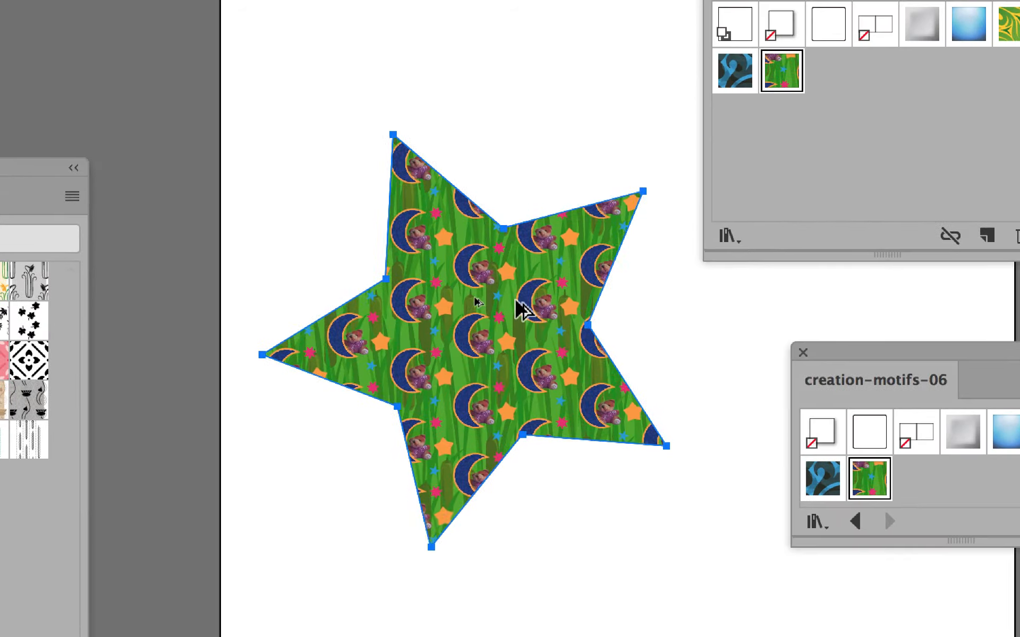
scroll(294, 188, up, 5)
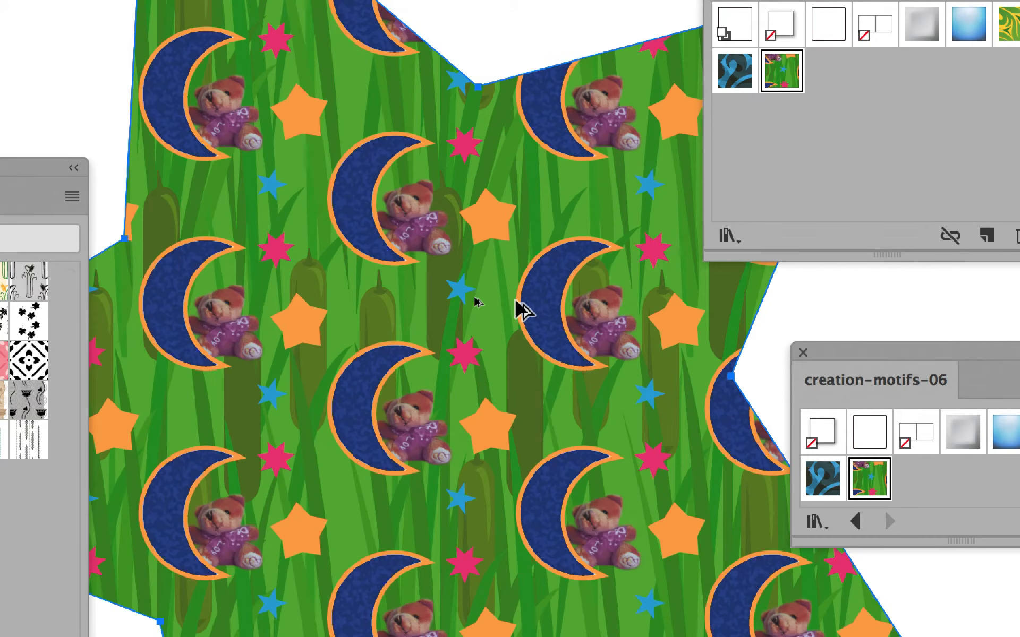
scroll(522, 309, up, 2)
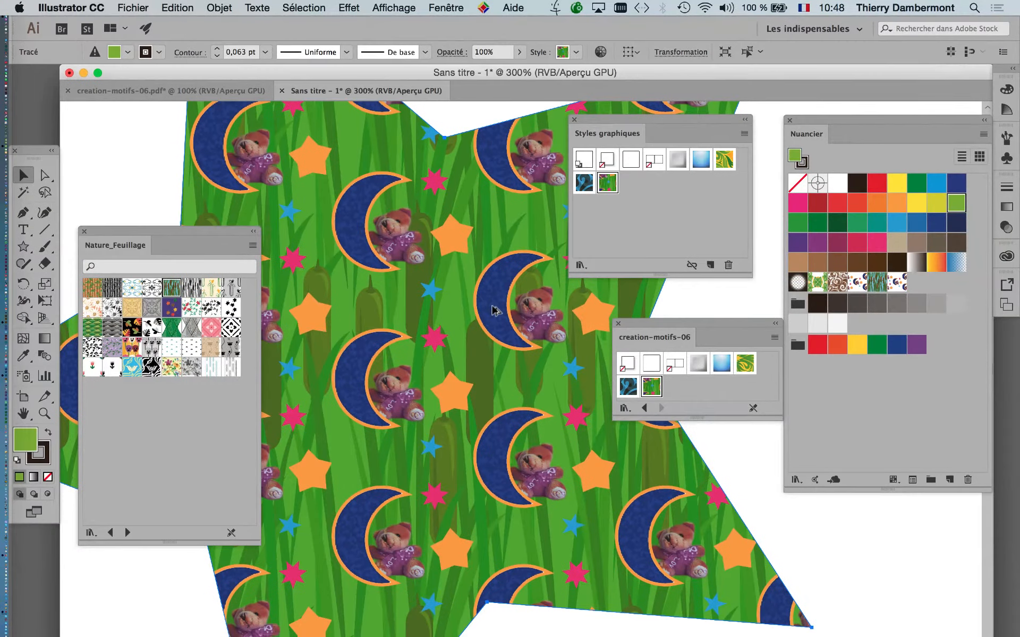
scroll(552, 323, down, 4)
scroll(493, 309, down, 1)
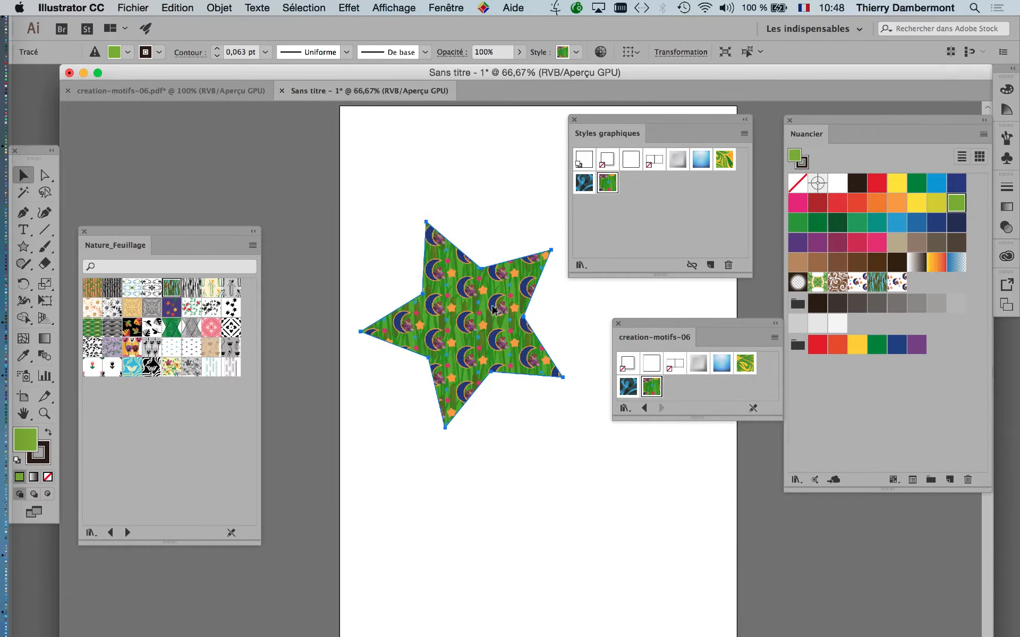
Close the graphic styles and creation-motifs-06 library panels with the star deselected, and compare the star with the hexagons in creation-motifs-06.pdf
click(574, 120)
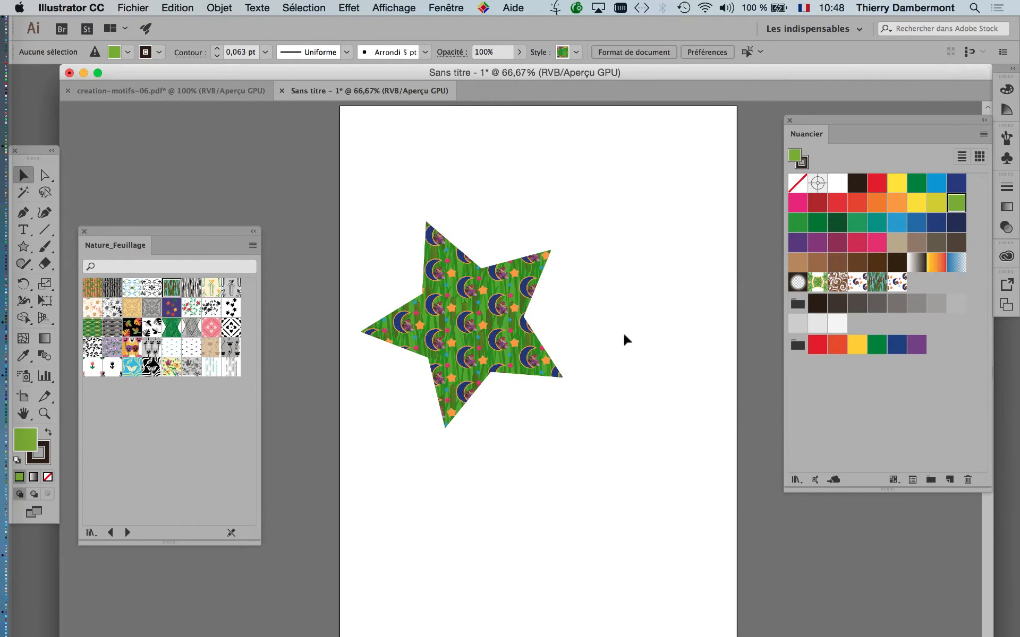
drag(580, 289, 536, 235)
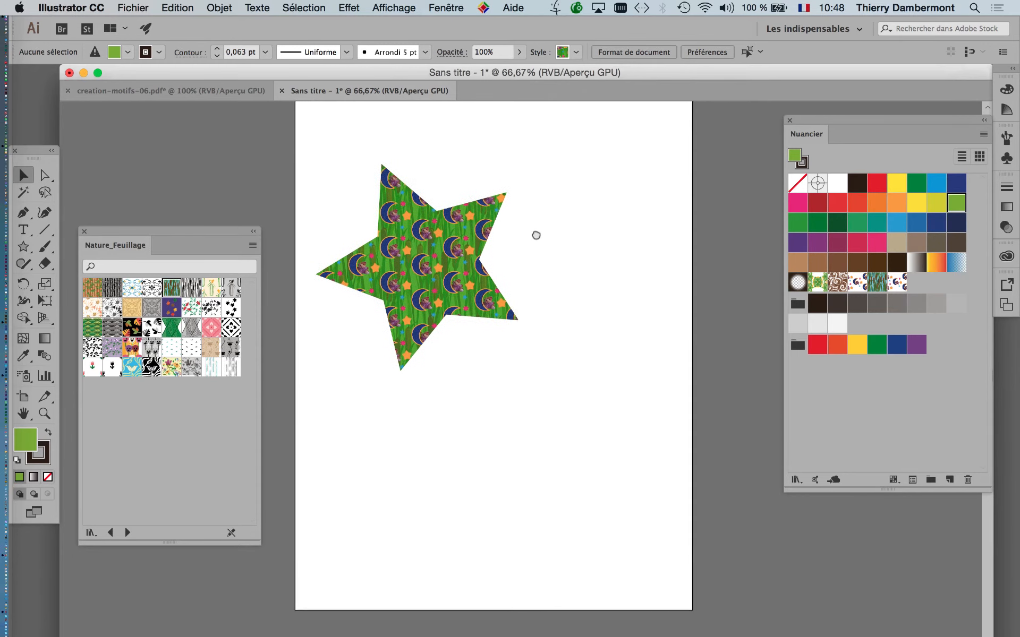
click(202, 94)
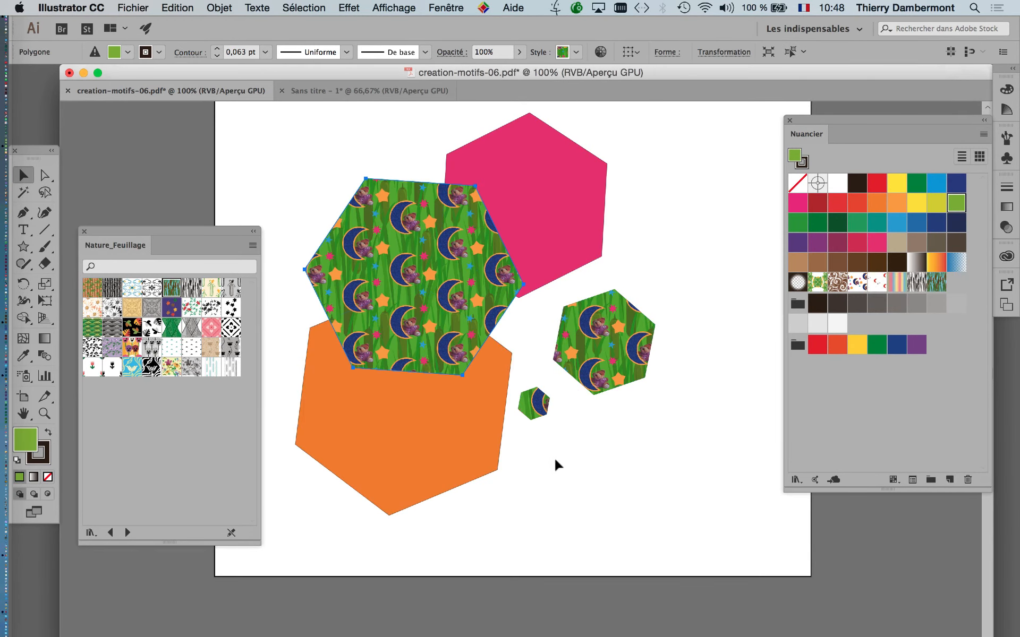
click(354, 96)
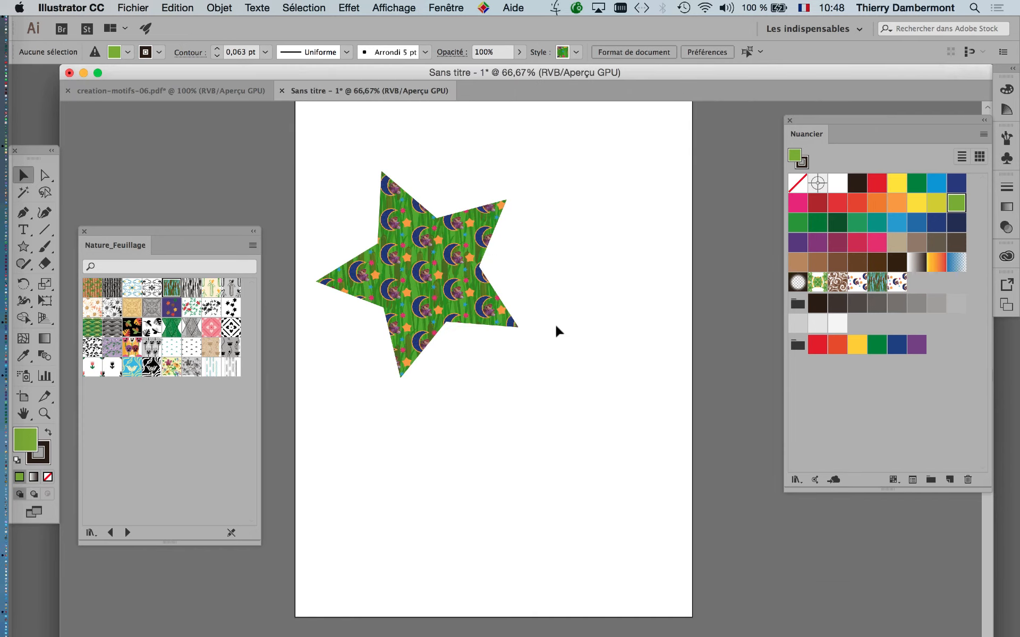